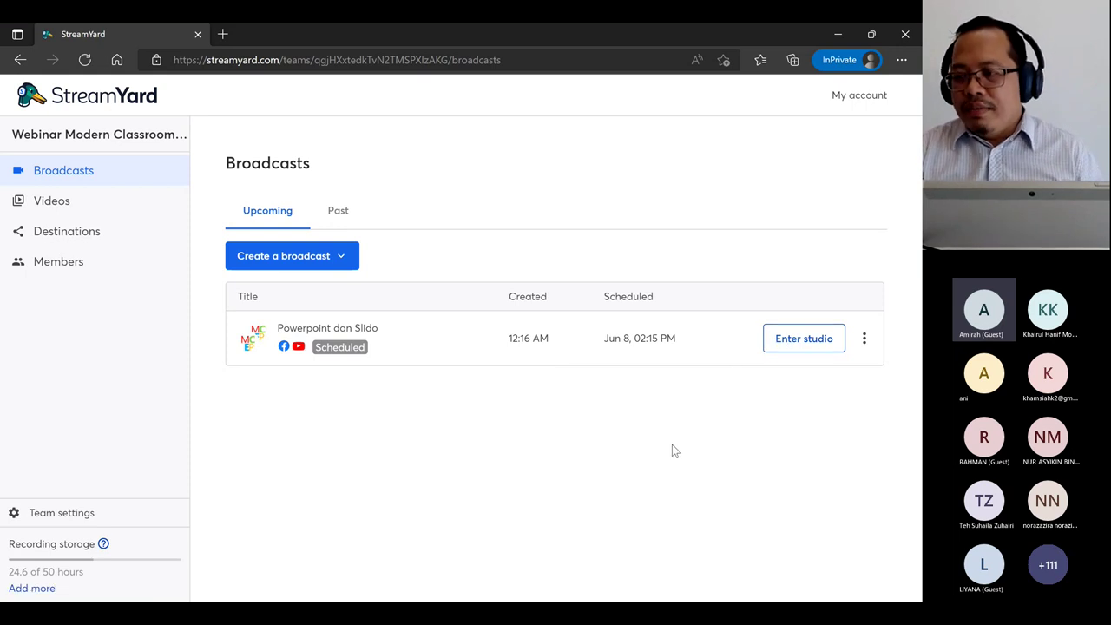
# Enter the studio of the "Powerpoint dan Slido" broadcast and allow the site to use the microphone and camera
pyautogui.click(799, 344)
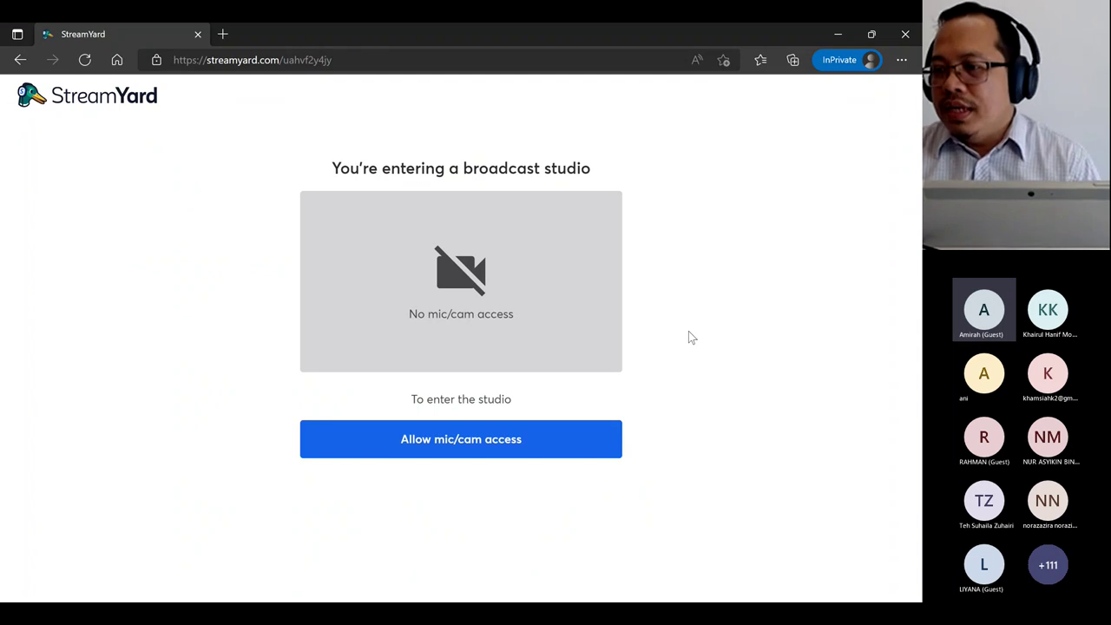
pyautogui.click(455, 447)
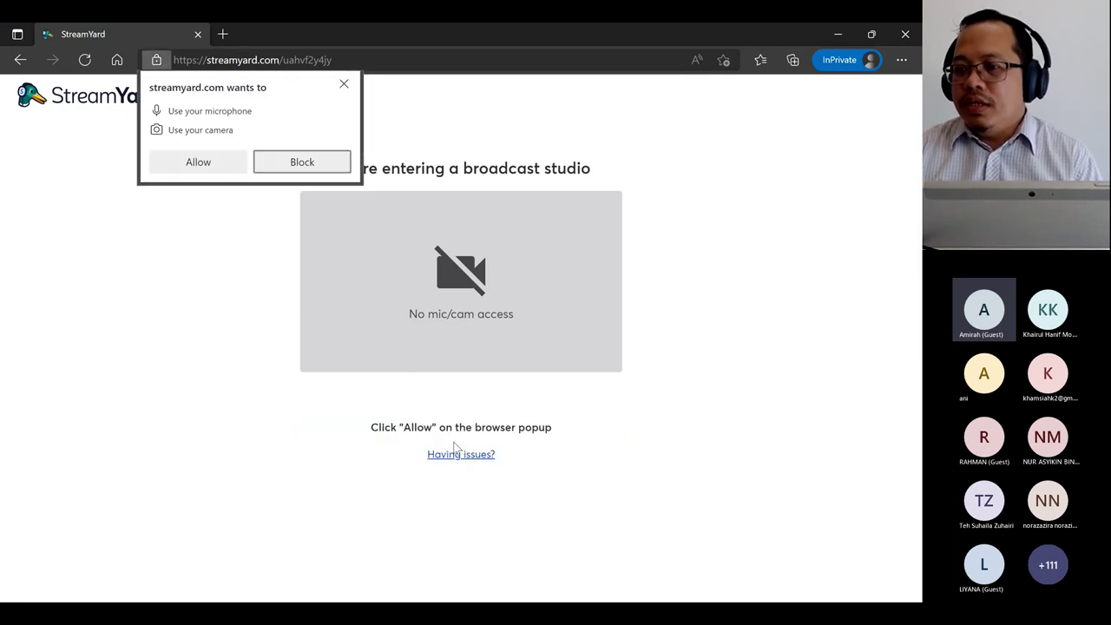
pyautogui.click(200, 164)
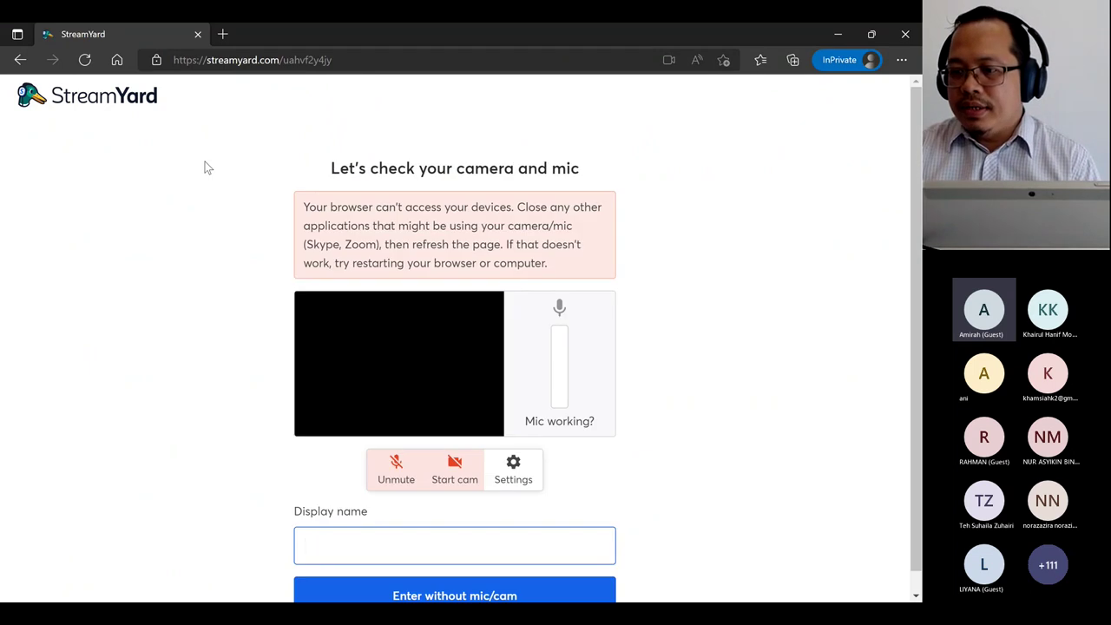
# Open the camera settings from the pre-studio check and select USB Camera (3408:c200) as the camera
pyautogui.scroll(-1, 298, 449)
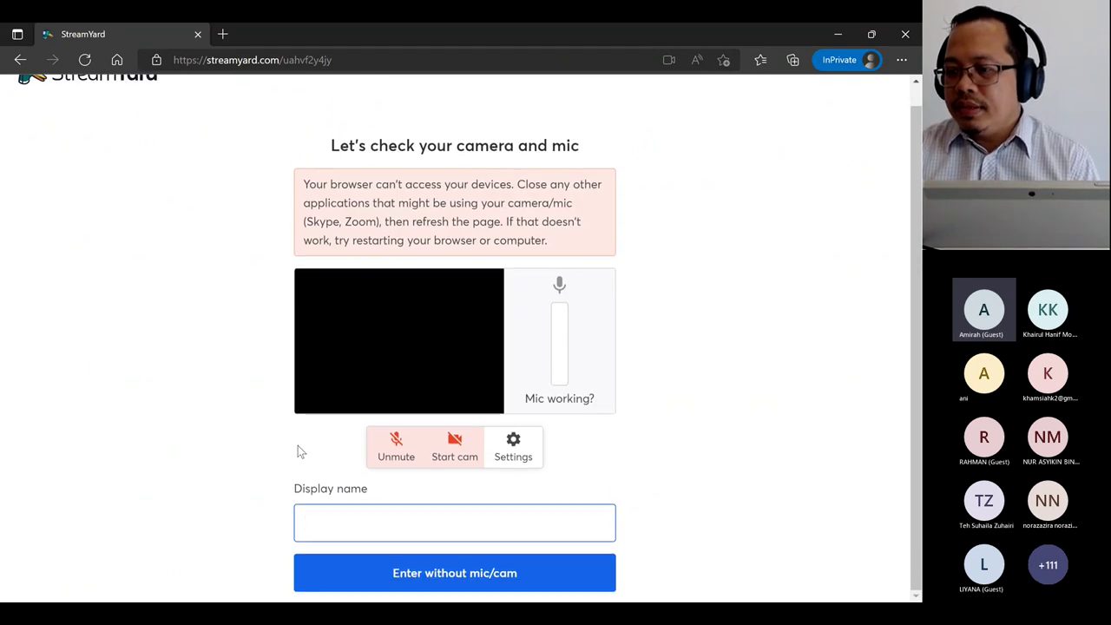
pyautogui.click(515, 455)
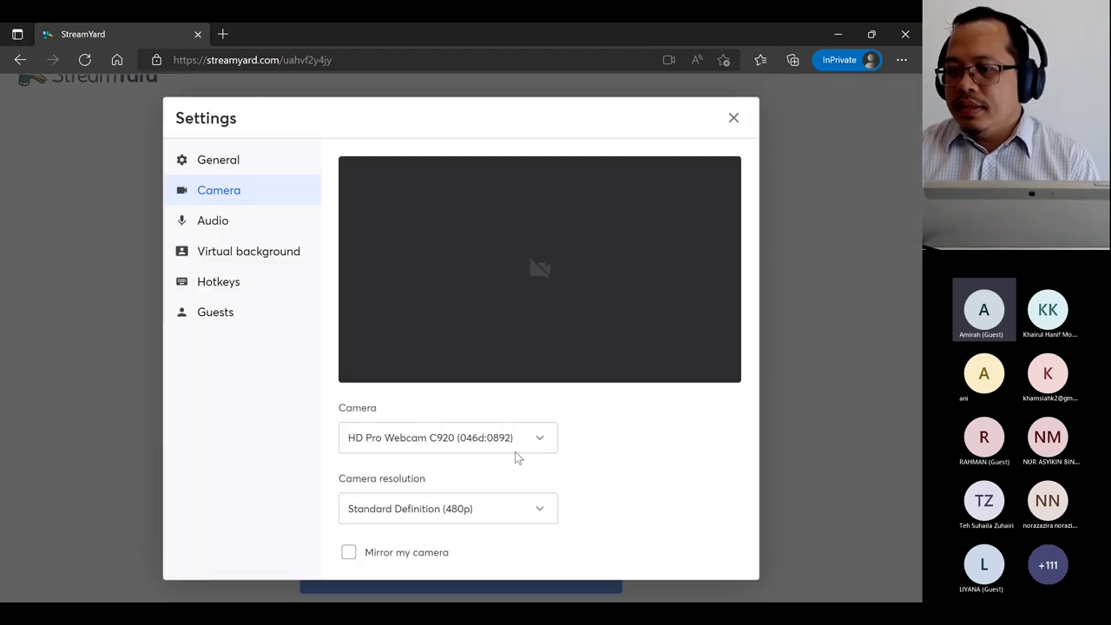
pyautogui.click(544, 439)
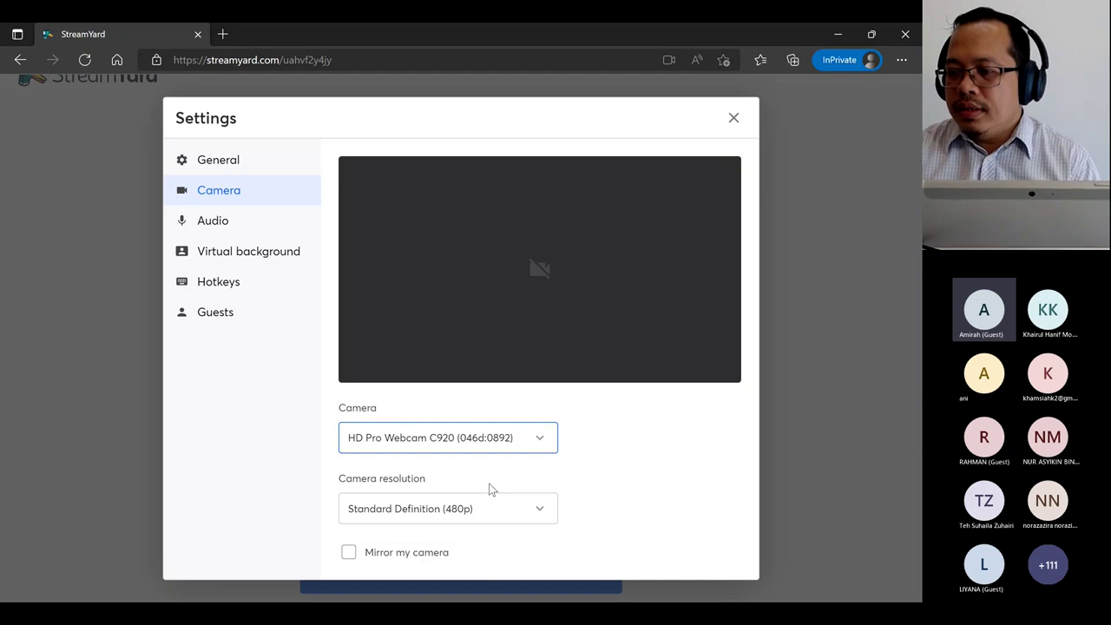
pyautogui.press('Down')
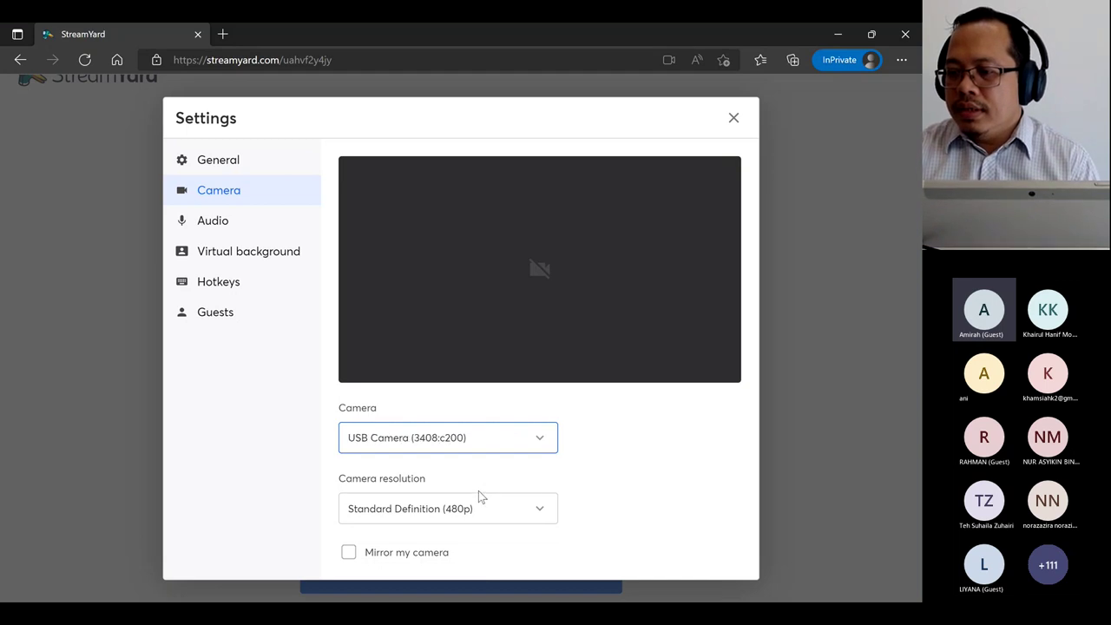
# Set the camera resolution to High Definition (720p), also trying the 1080p option and dismissing its upgrade offer
pyautogui.click(541, 515)
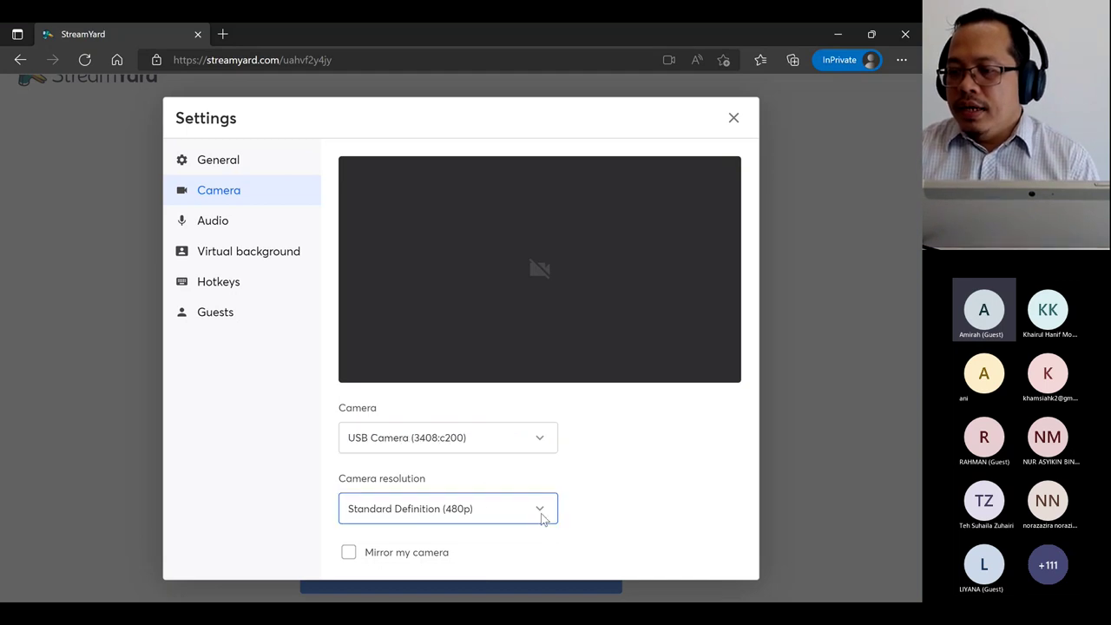
pyautogui.hotkey('shift', 'Tab')
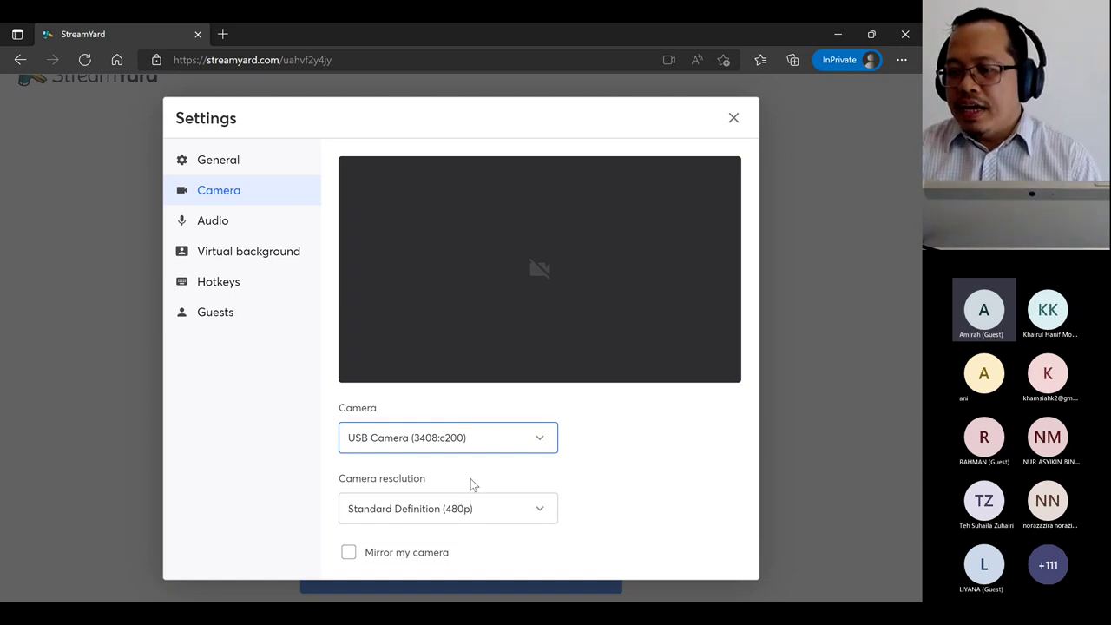
pyautogui.click(489, 512)
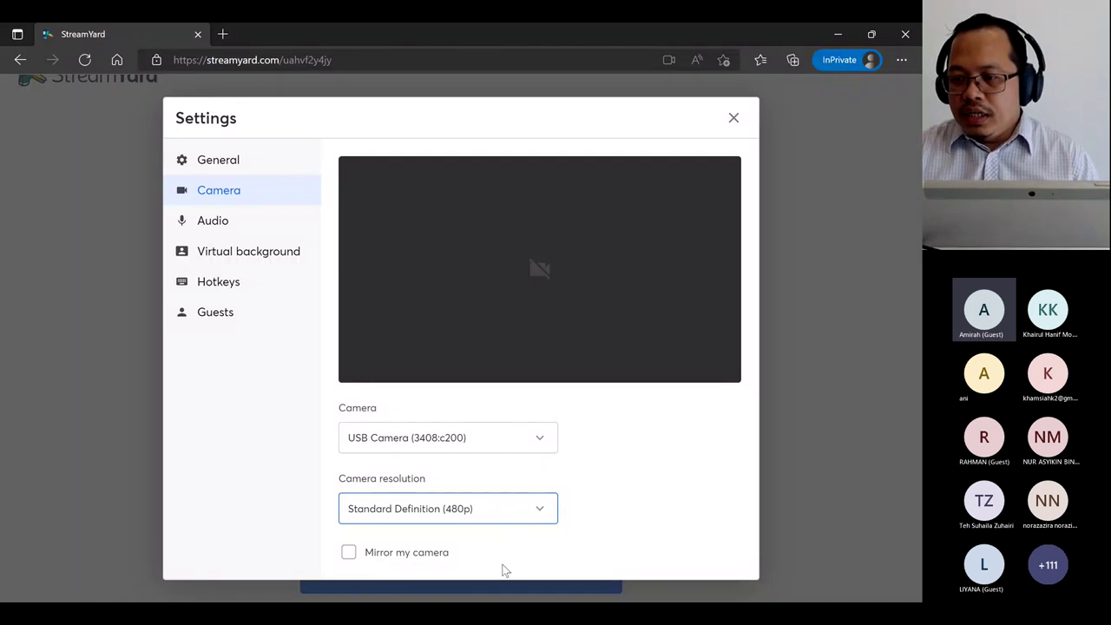
pyautogui.press('Up')
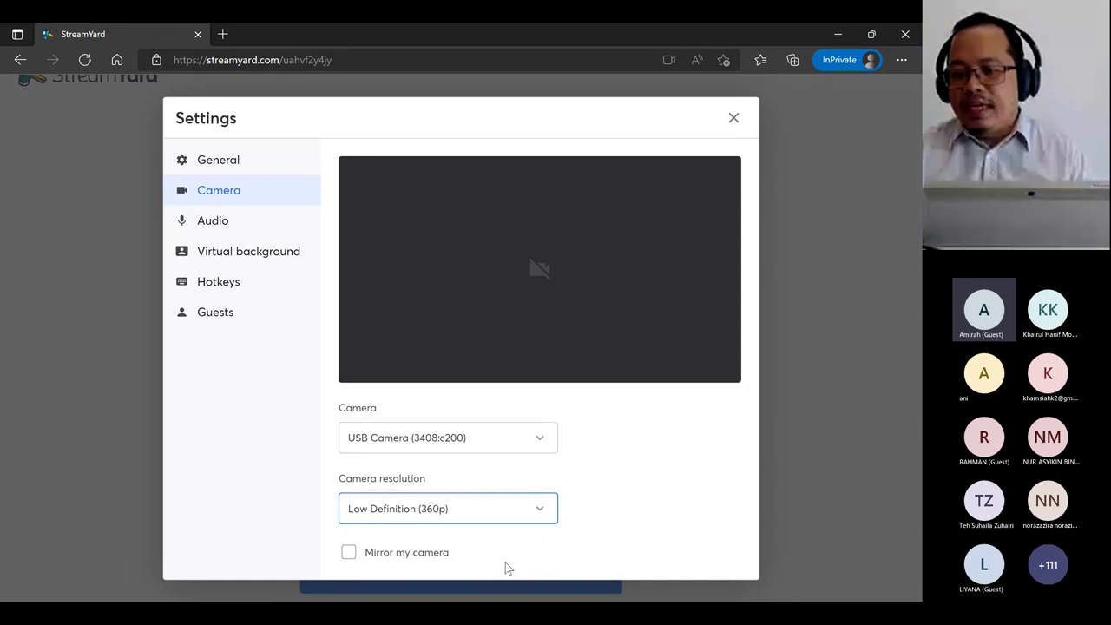
pyautogui.press('Down')
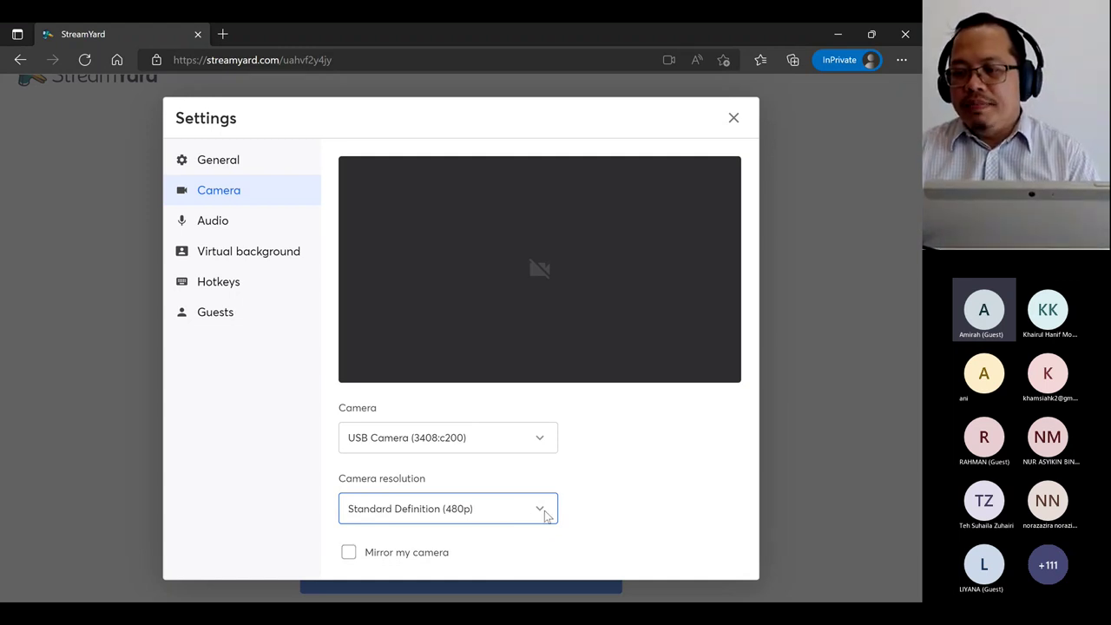
pyautogui.press('Down')
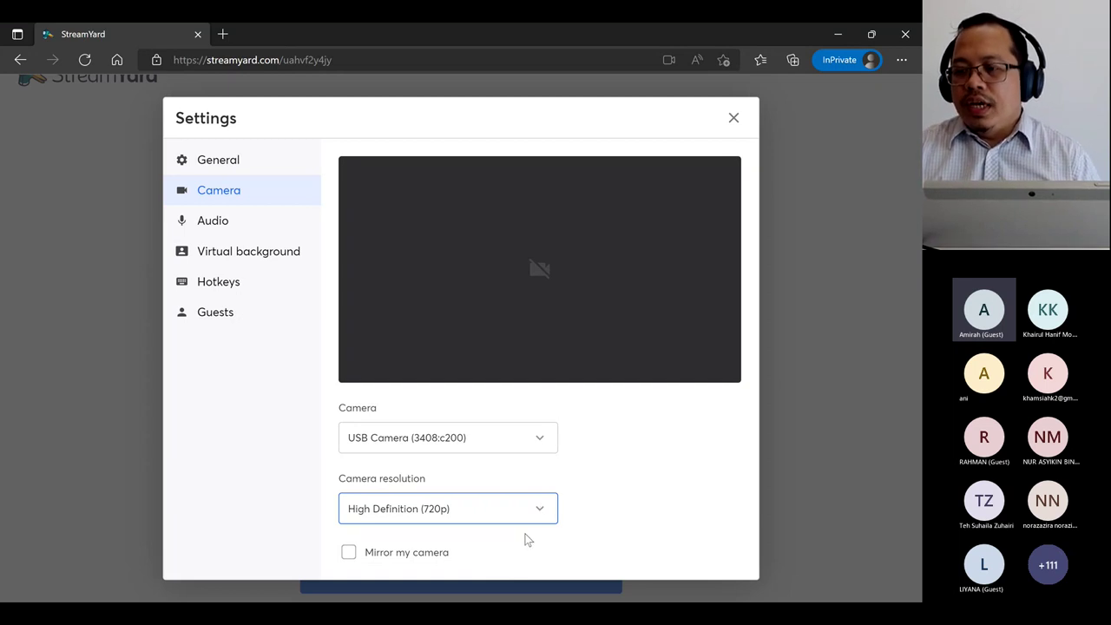
pyautogui.click(525, 533)
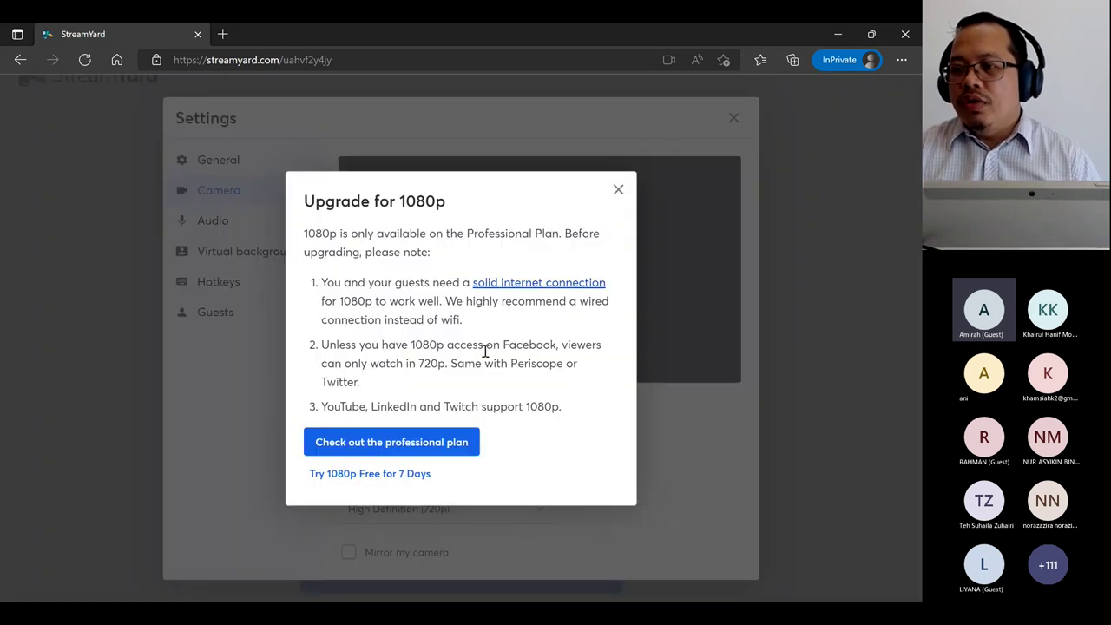
pyautogui.click(618, 190)
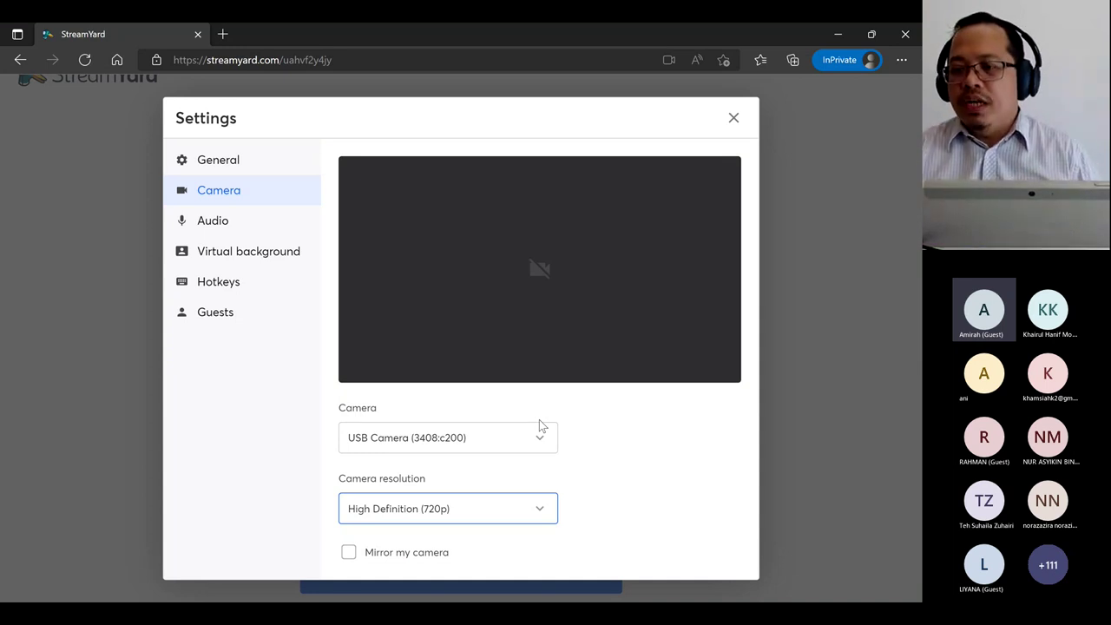
# Try the camera mirroring option by enabling it and switching it back off
pyautogui.click(349, 553)
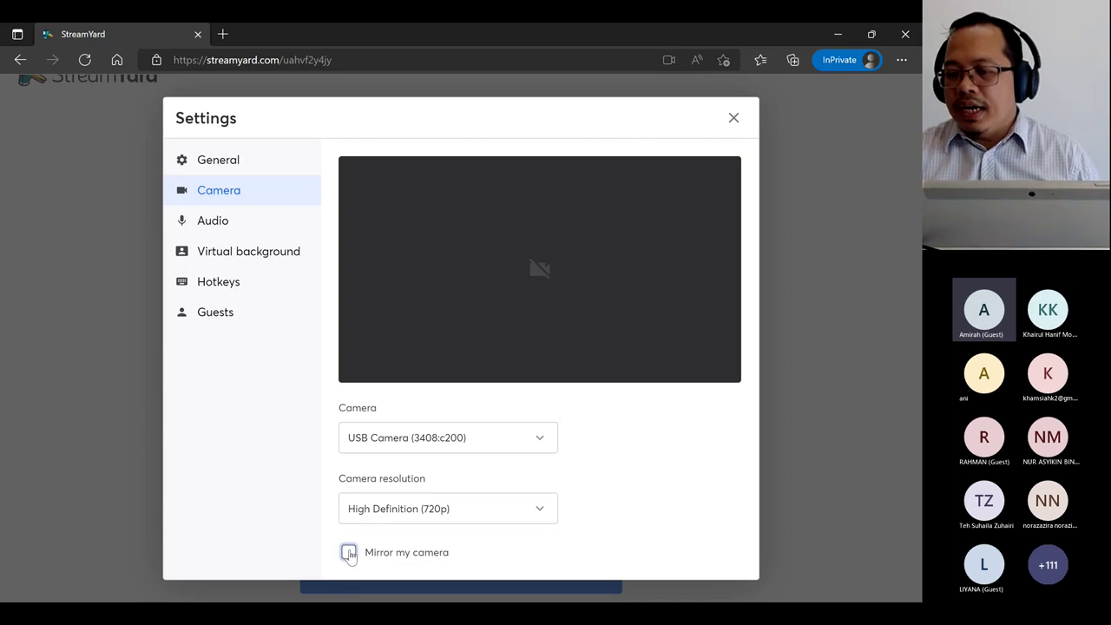
pyautogui.scroll(-1, 540, 519)
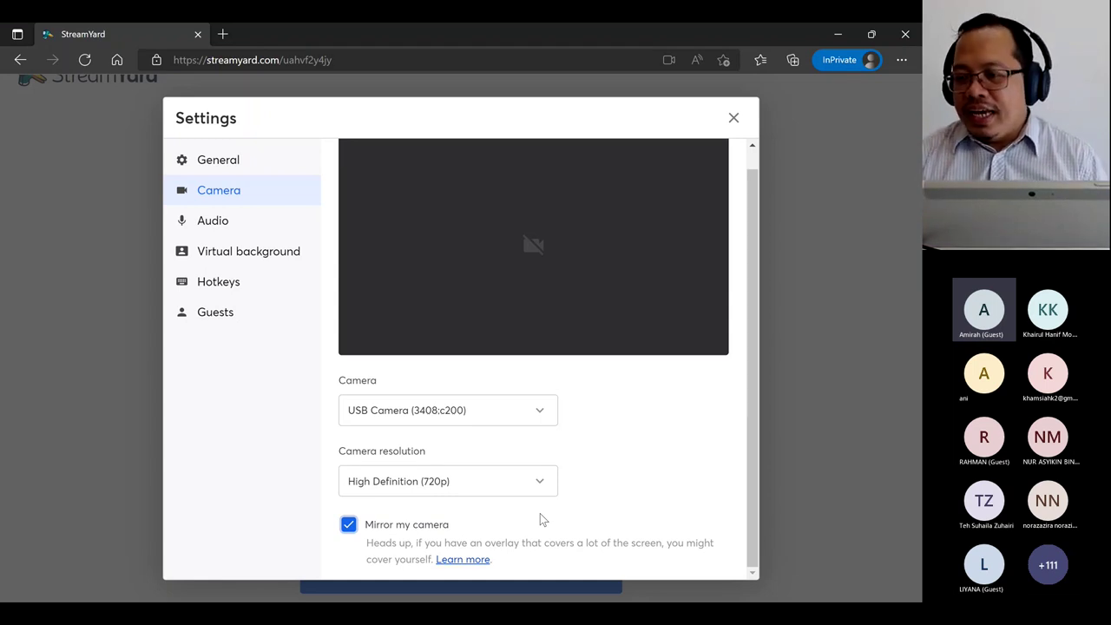
pyautogui.click(348, 526)
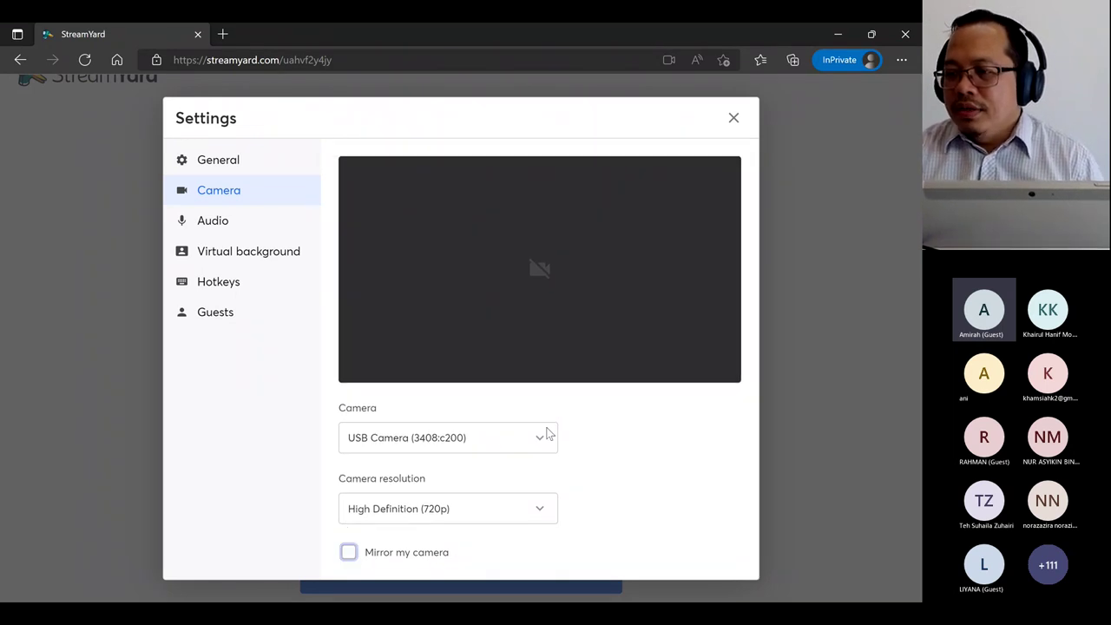
# Try EOS Webcam Utility and HD Pro Webcam C920 as the camera, and return to USB Camera (3408:c200)
pyautogui.click(489, 480)
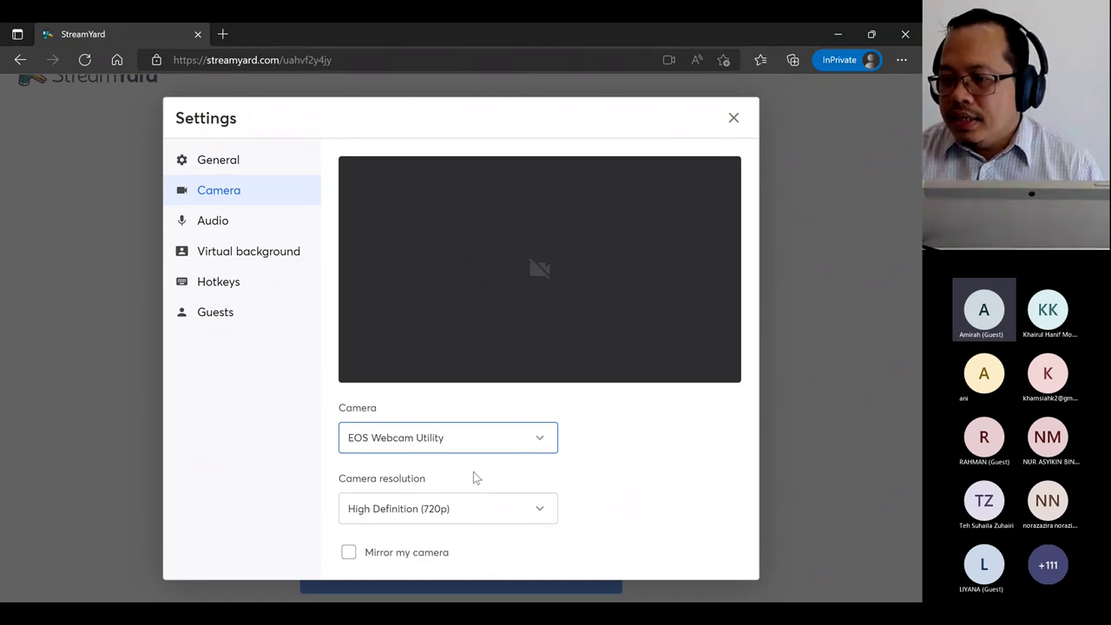
pyautogui.press('Down')
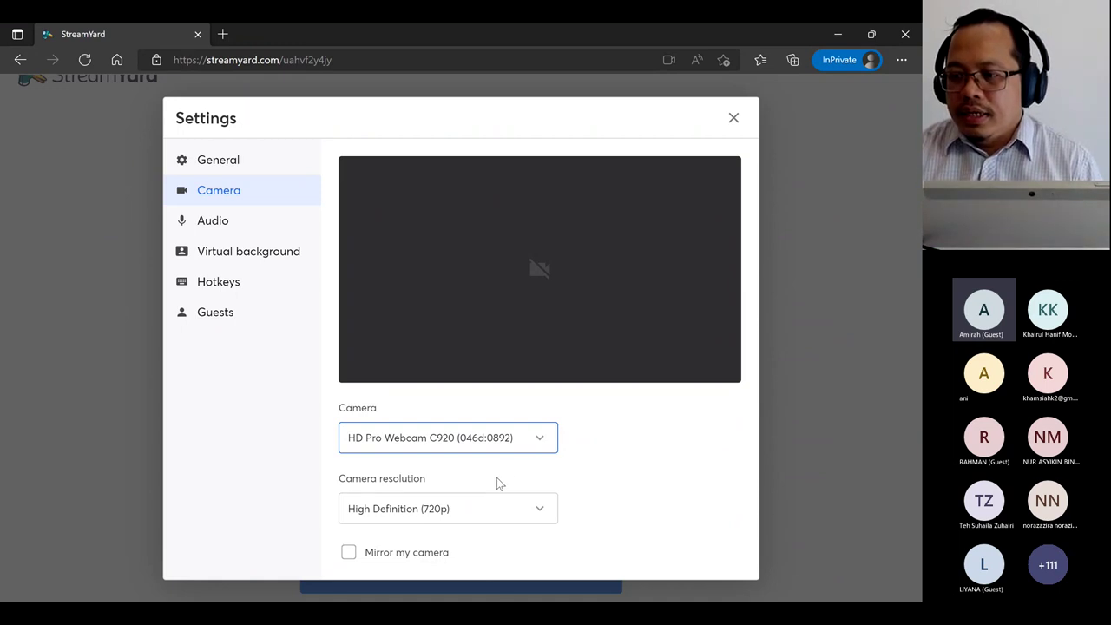
pyautogui.press('Up')
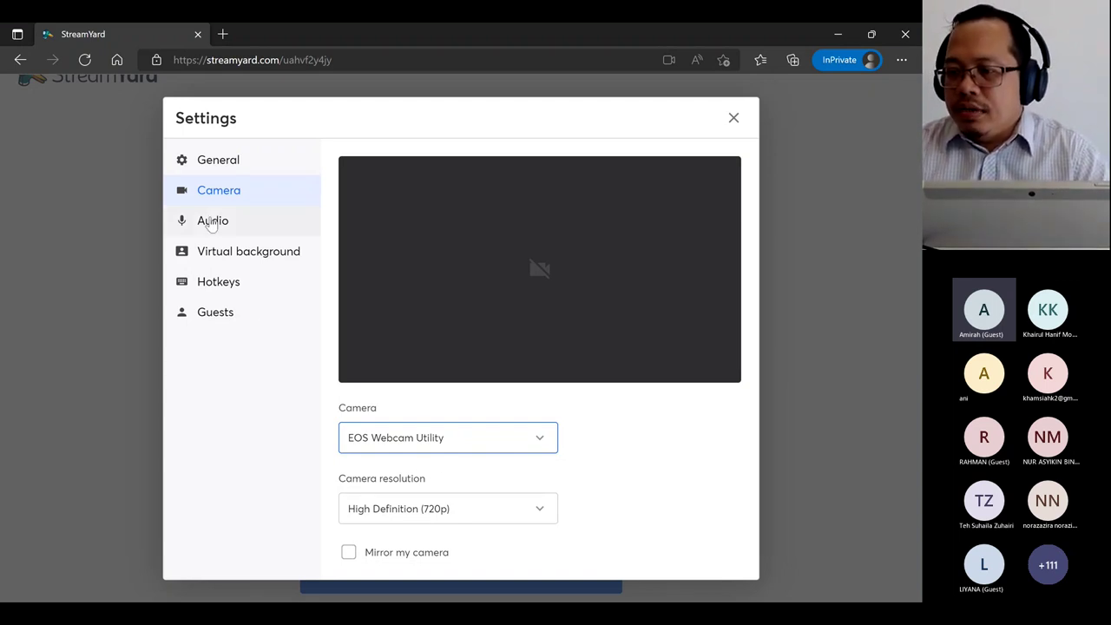
pyautogui.press('Down')
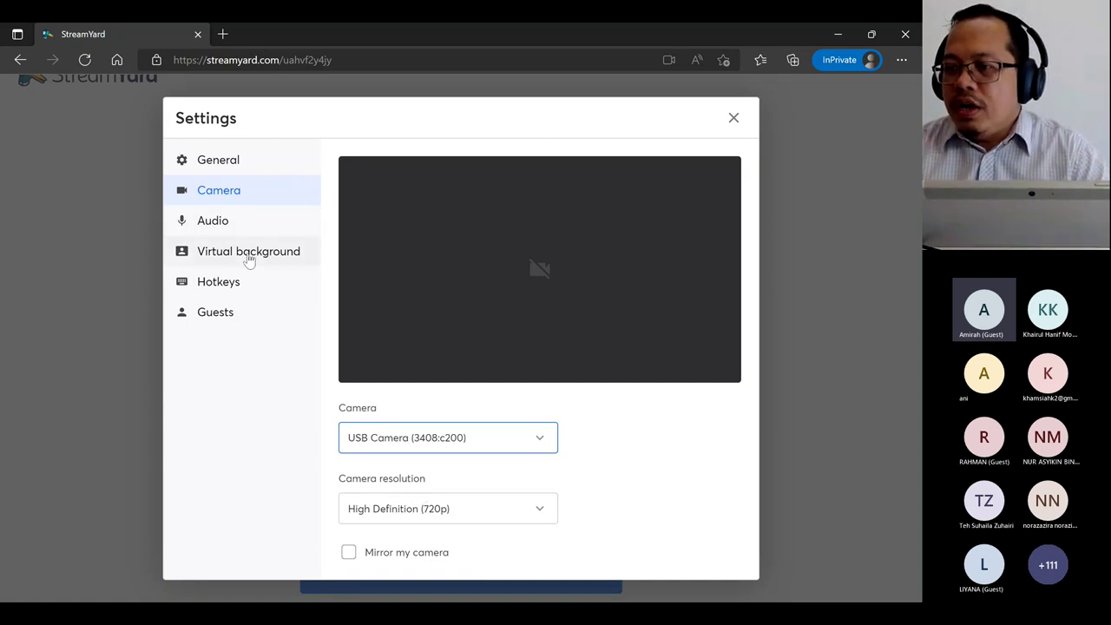
# In the audio settings, select the Intel Smart Sound Microphone Array as mic and Speakers (Senary Audio) as speaker
pyautogui.click(300, 223)
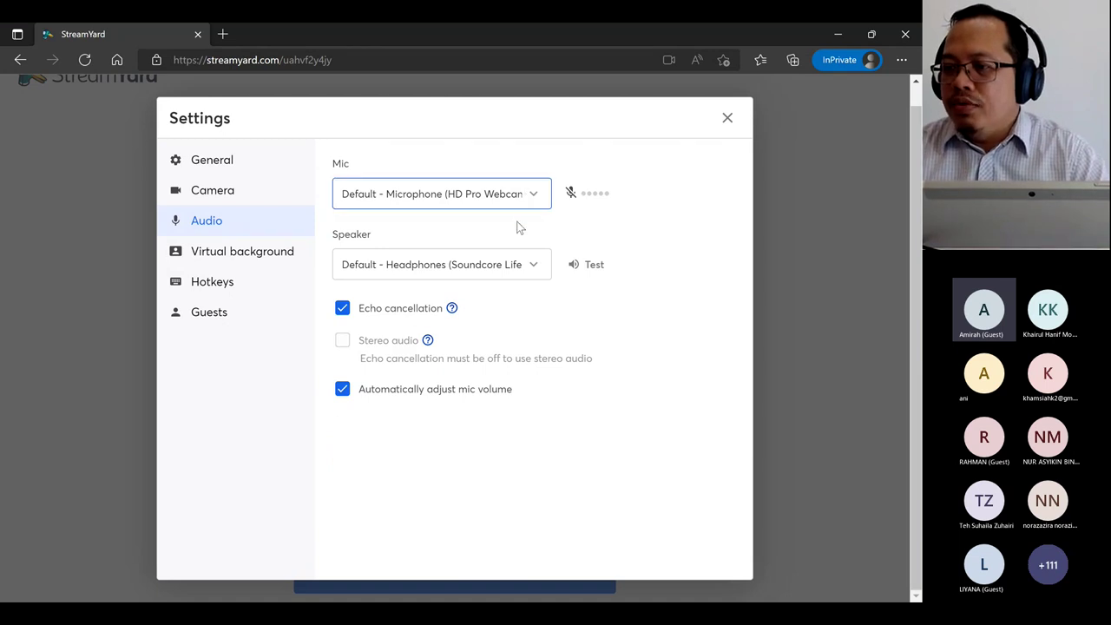
pyautogui.click(488, 271)
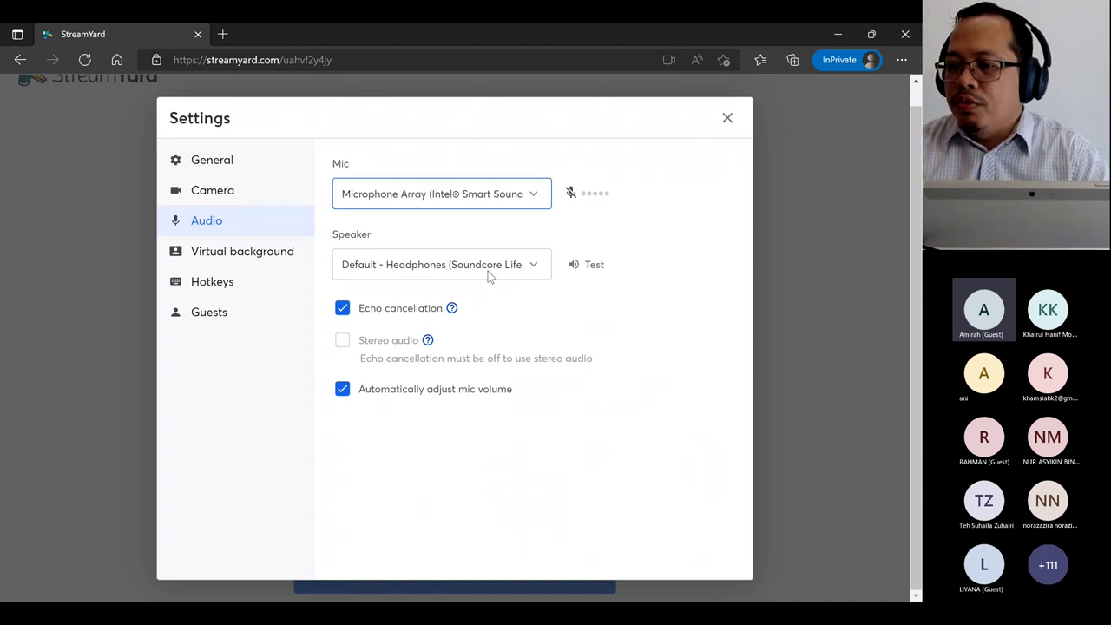
pyautogui.click(519, 268)
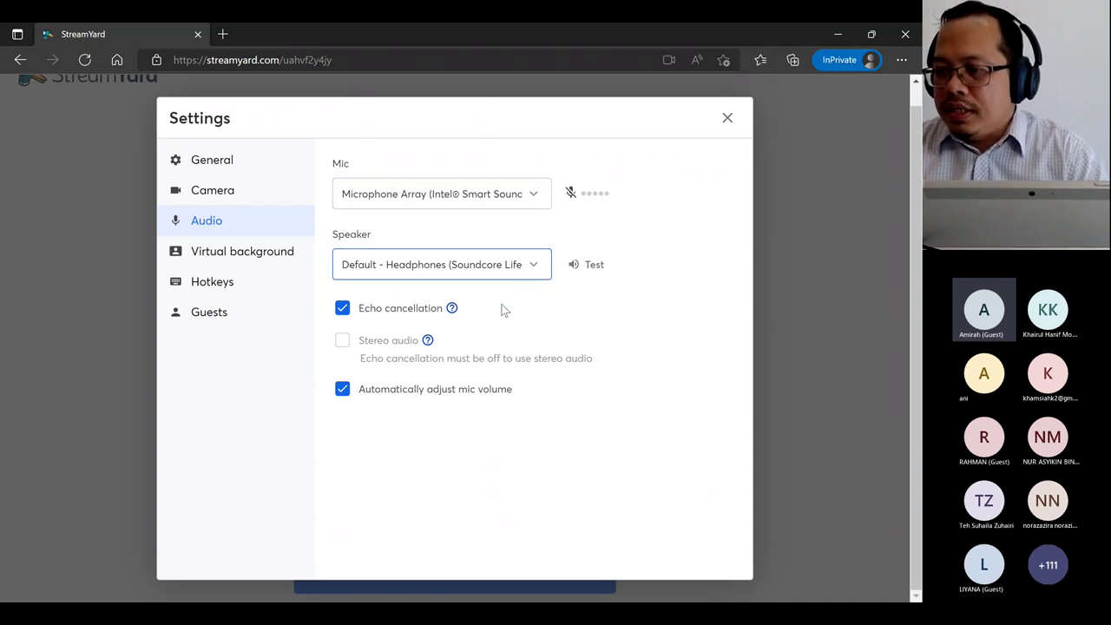
pyautogui.press('Down')
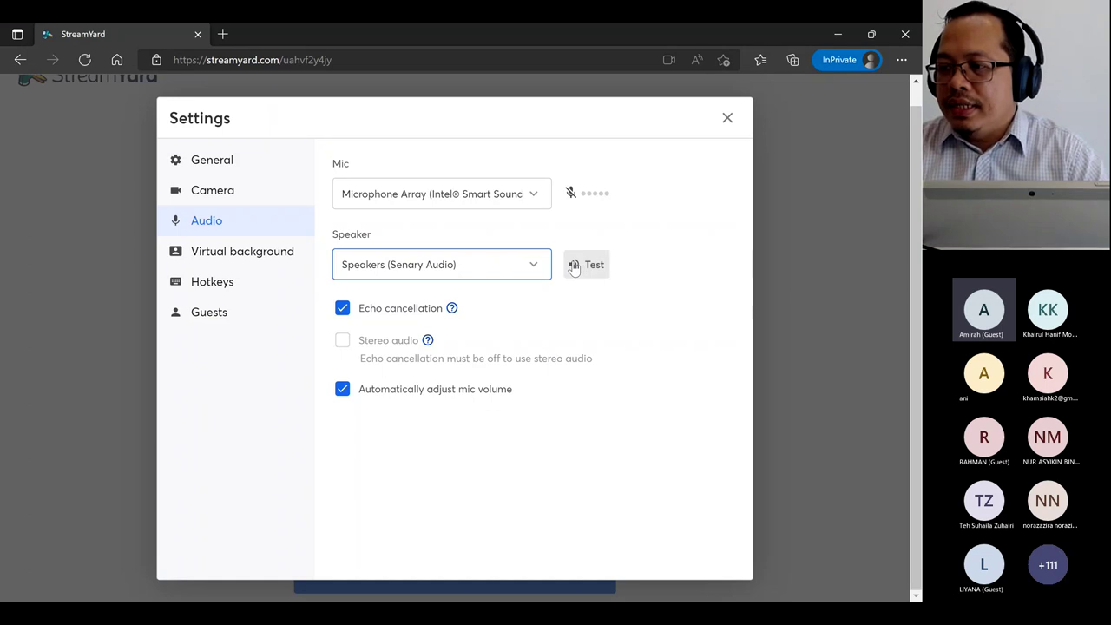
# Test the speaker sound and toggle echo cancellation off and back on
pyautogui.click(575, 265)
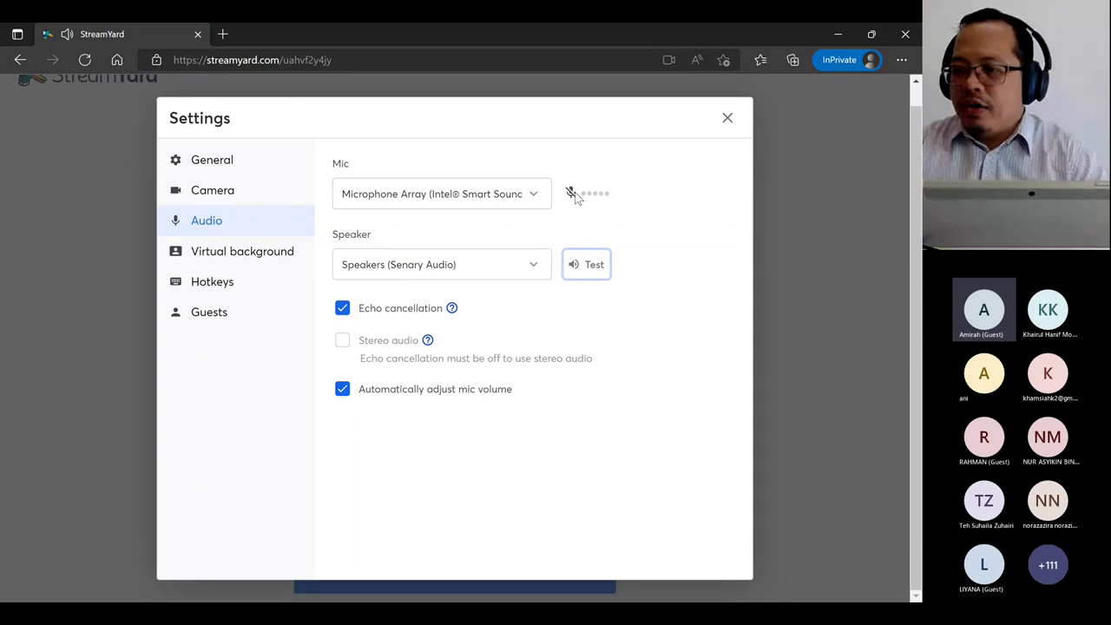
pyautogui.click(343, 309)
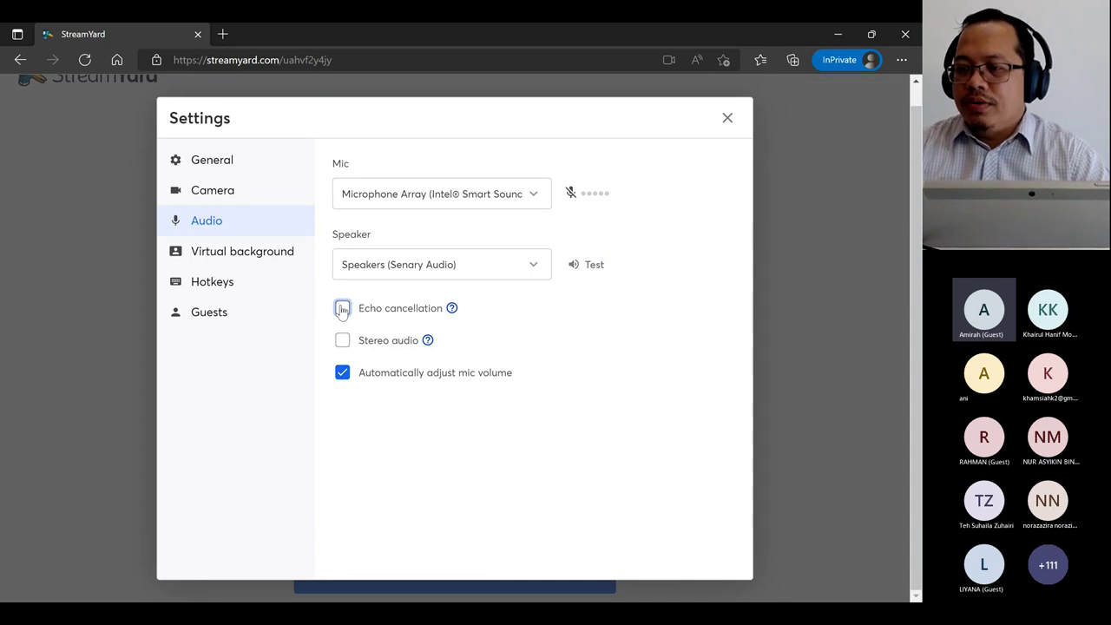
pyautogui.click(343, 309)
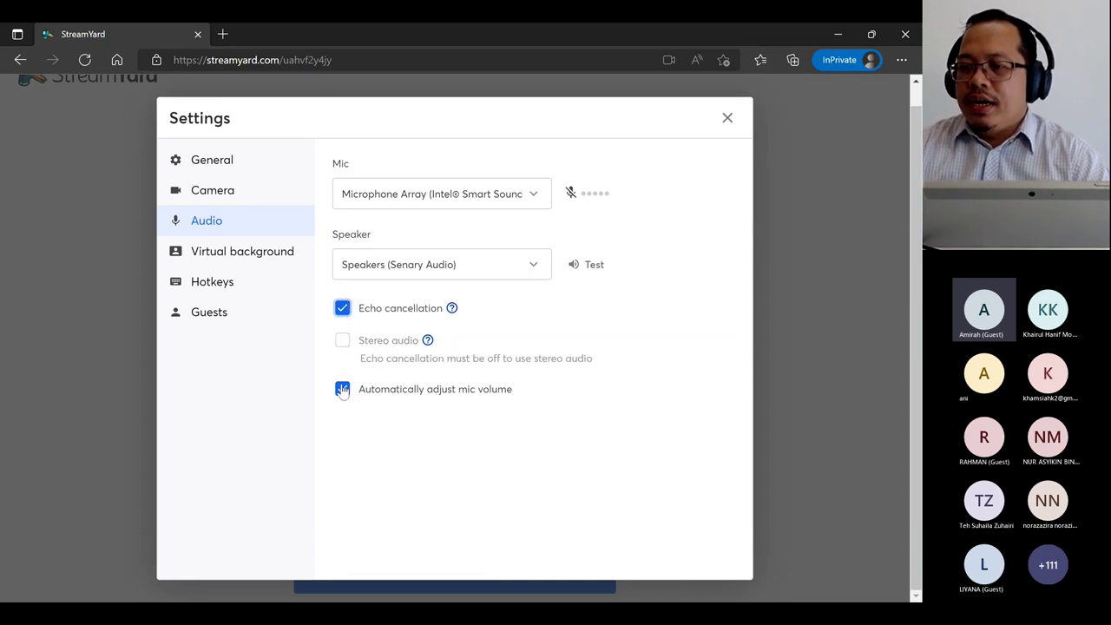
# Choose the brick wall virtual background and enable the green screen option
pyautogui.click(259, 255)
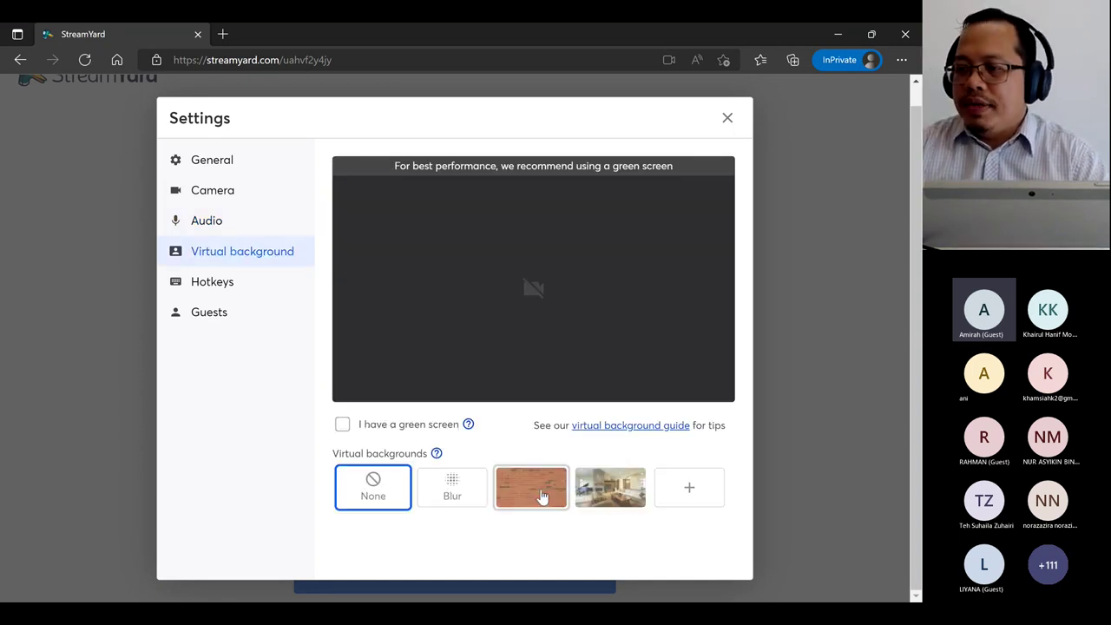
pyautogui.click(542, 496)
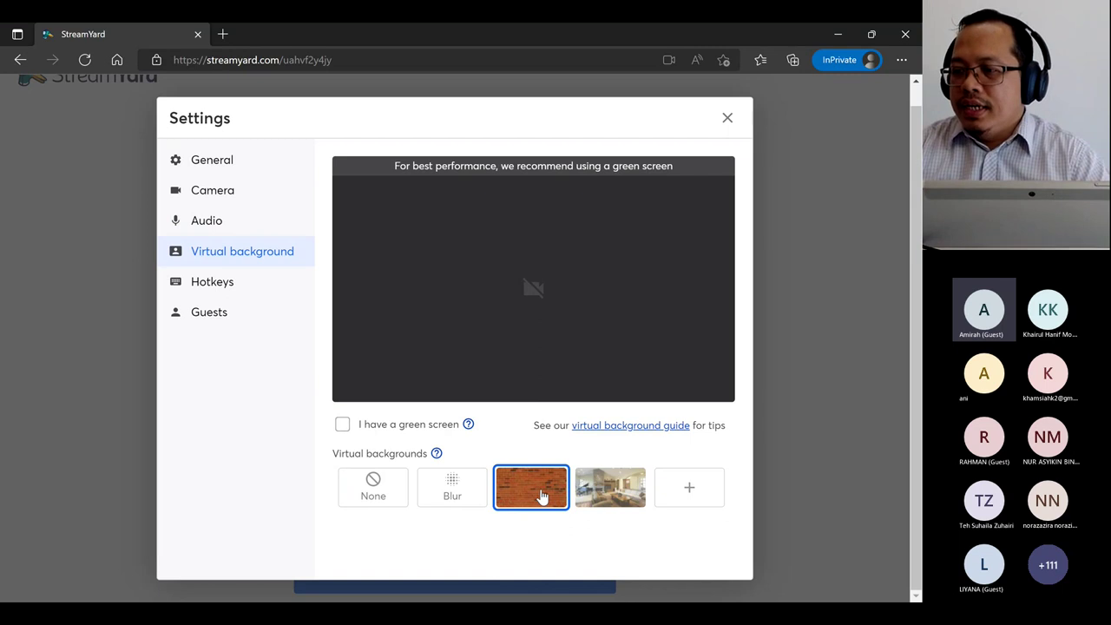
pyautogui.click(343, 425)
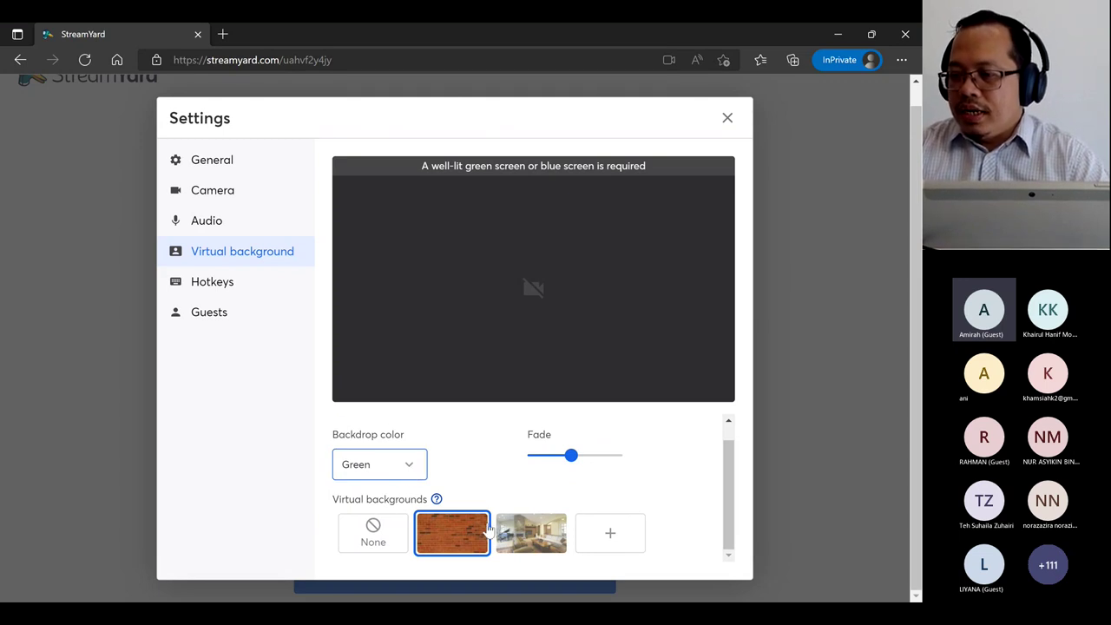
# Try the living-room image as virtual background and switch back to the brick wall
pyautogui.click(532, 539)
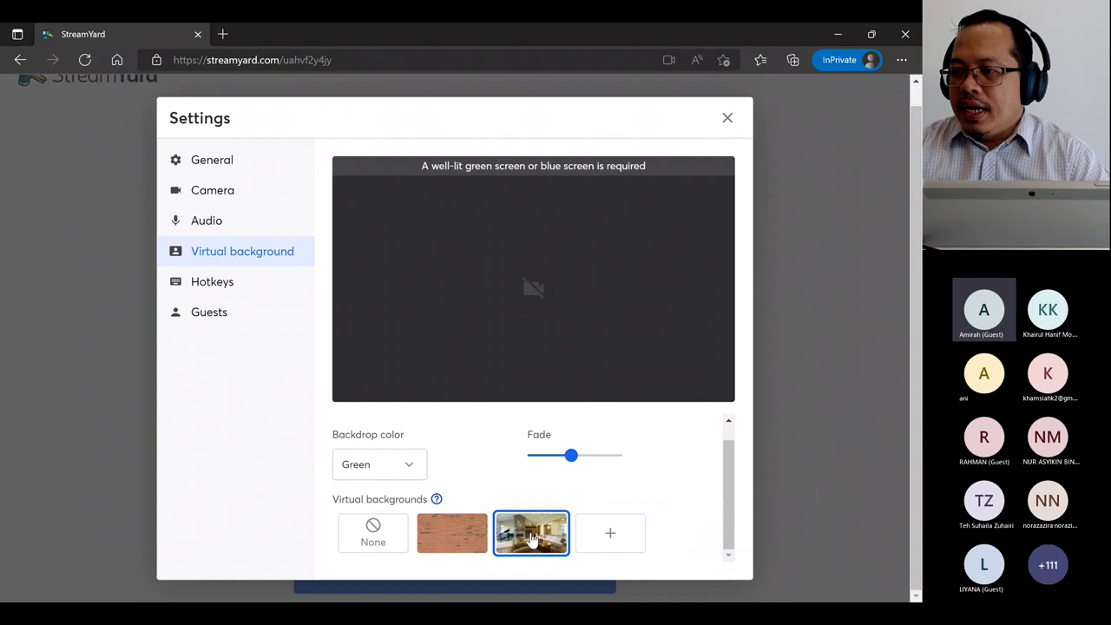
pyautogui.click(443, 535)
pyautogui.click(519, 532)
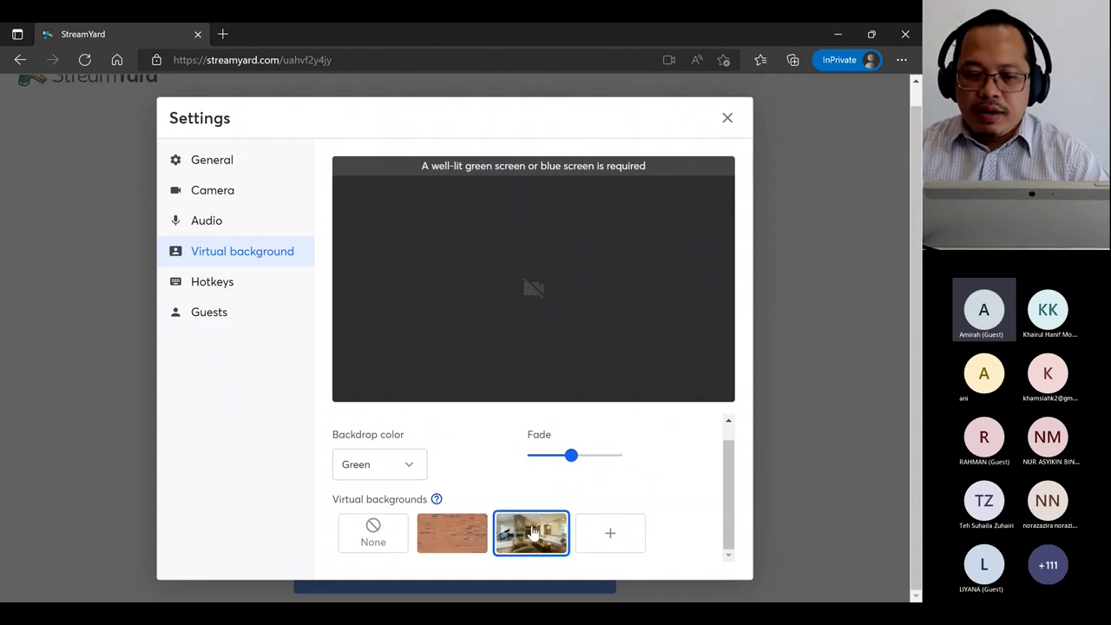
pyautogui.click(438, 536)
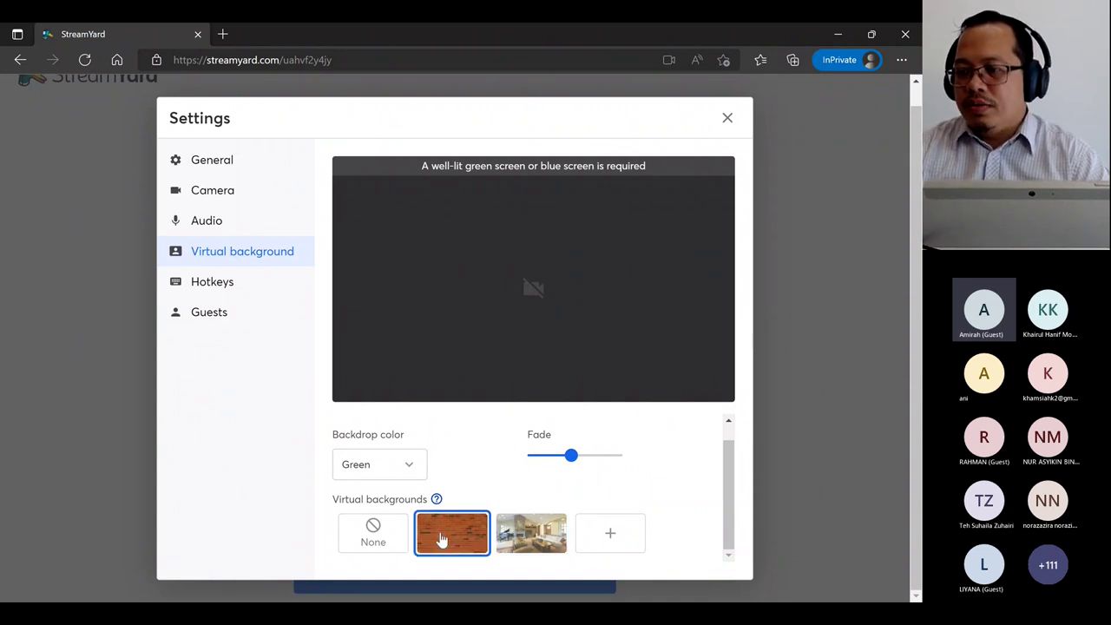
# Review the hotkey, guest and general settings of the studio, and close the settings
pyautogui.click(245, 293)
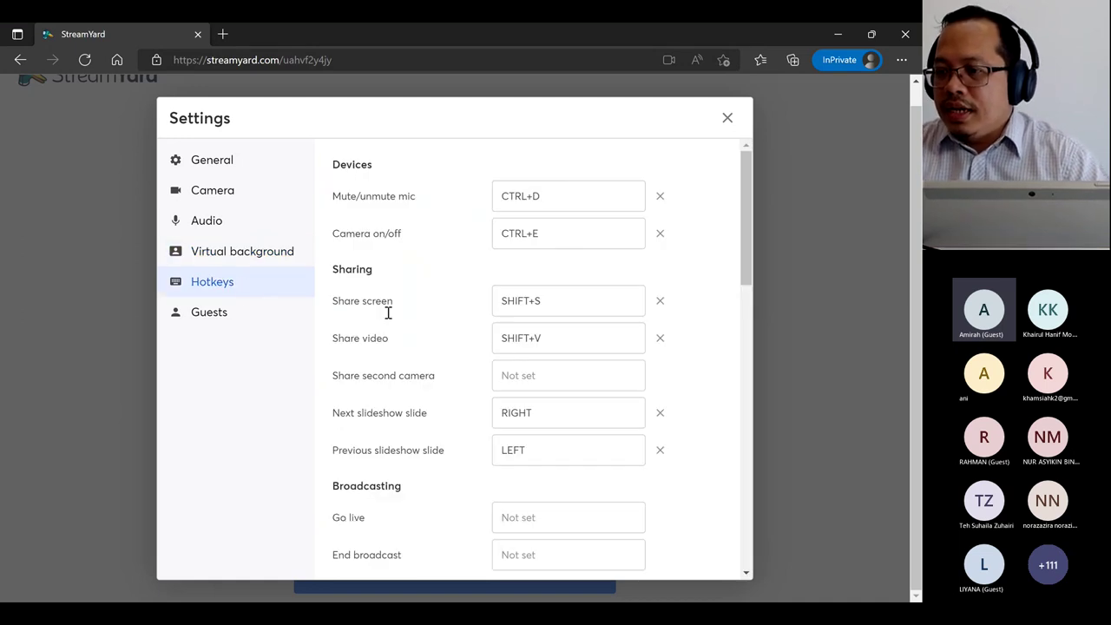
pyautogui.scroll(-5, 386, 431)
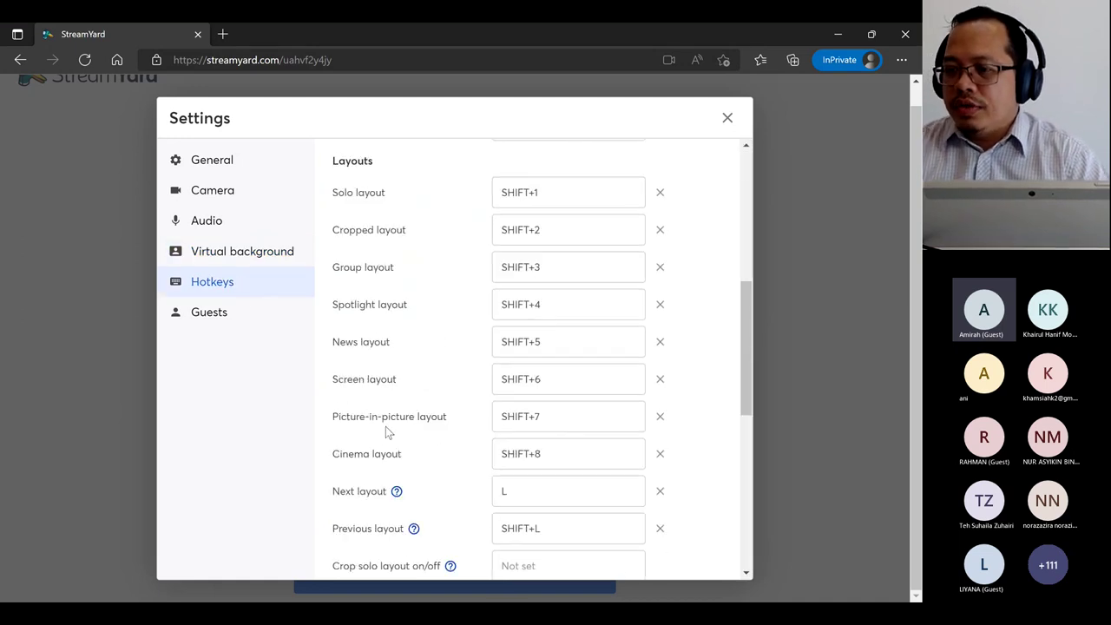
pyautogui.click(218, 312)
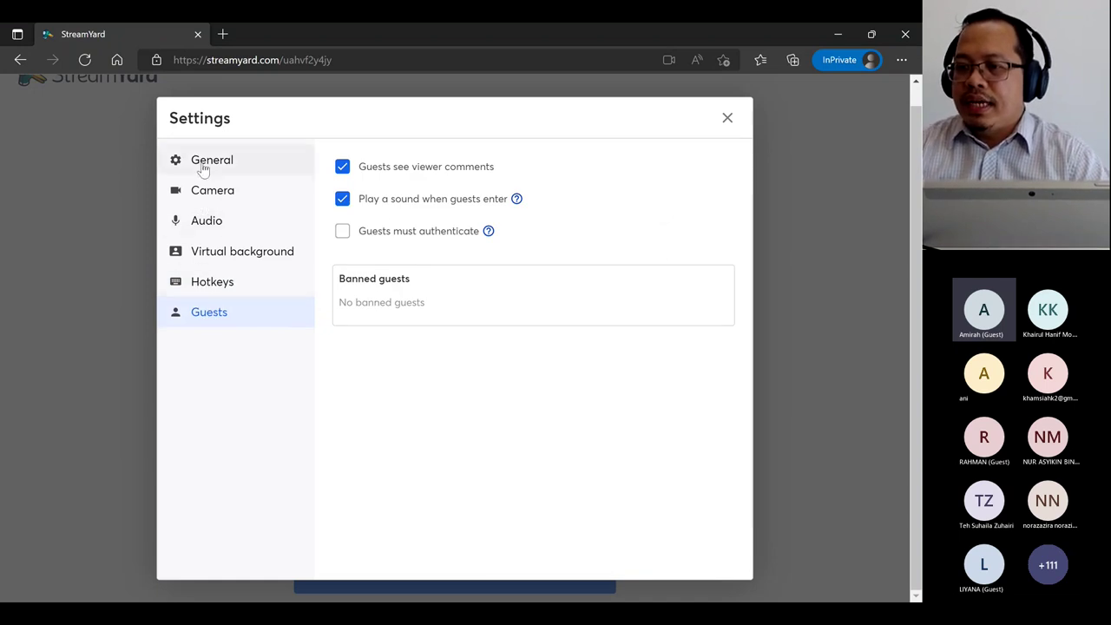
pyautogui.click(204, 161)
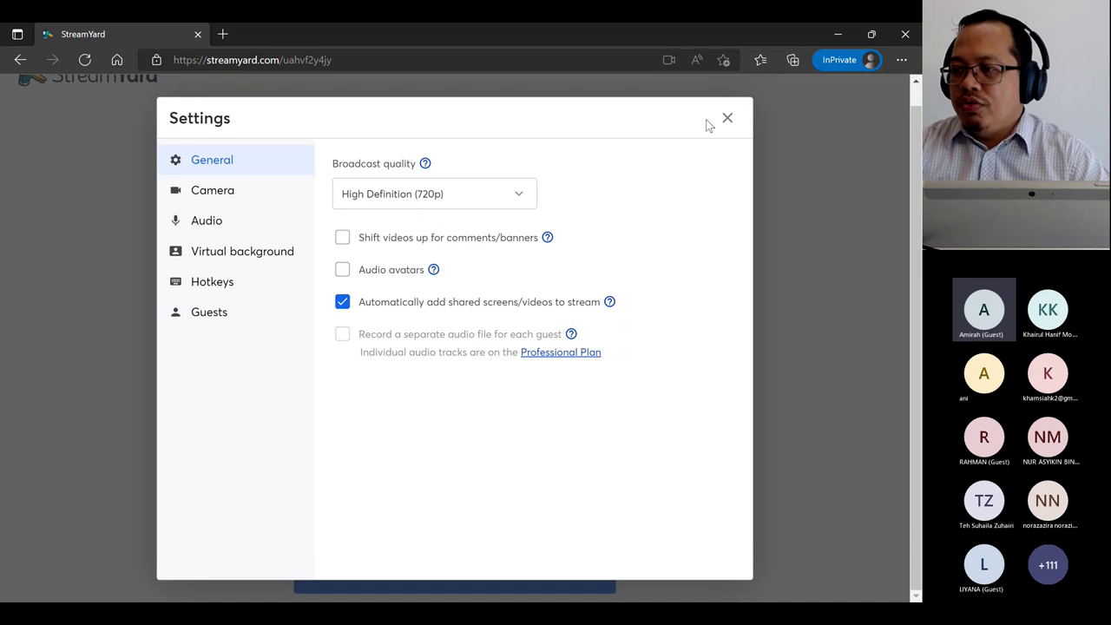
pyautogui.click(727, 117)
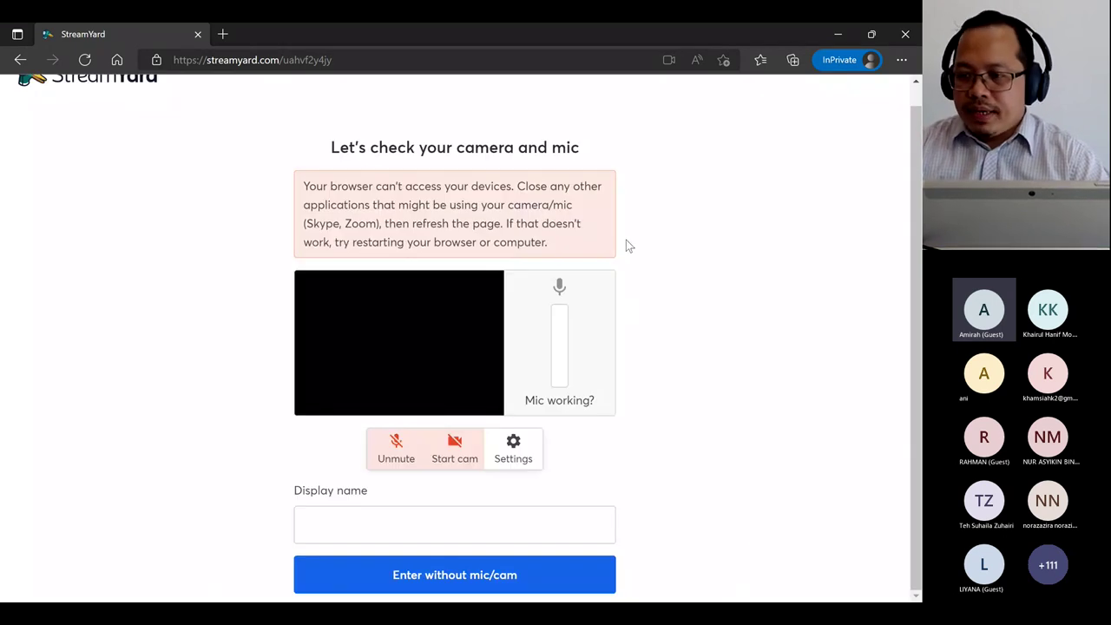
# Enter the presenter's display name, turn on the microphone and camera, and enter the studio
pyautogui.click(444, 528)
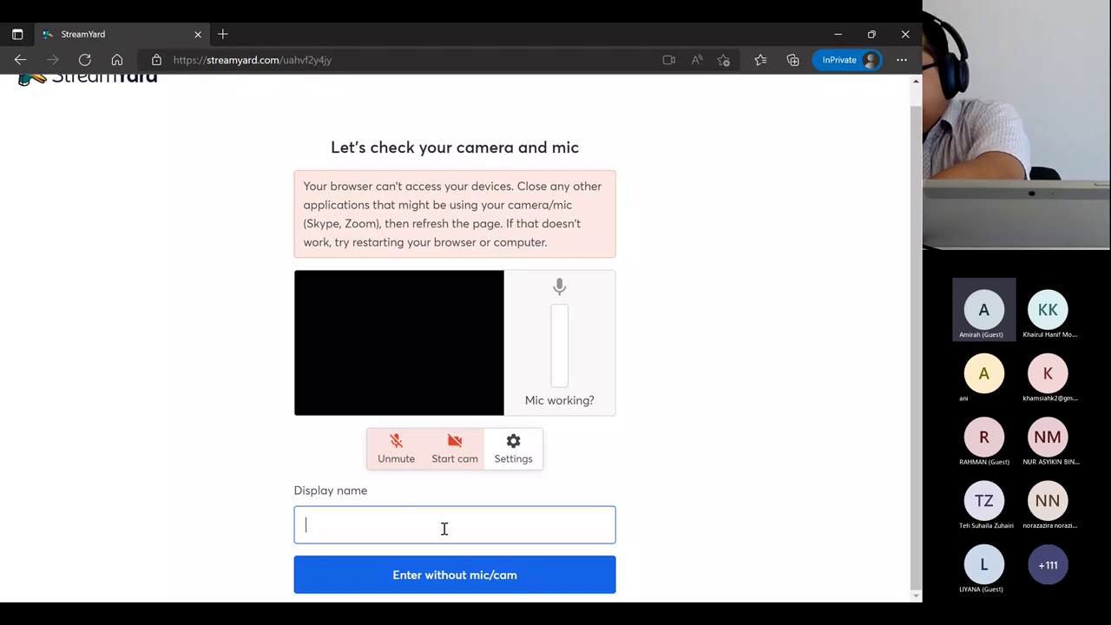
pyautogui.write('Fitri')
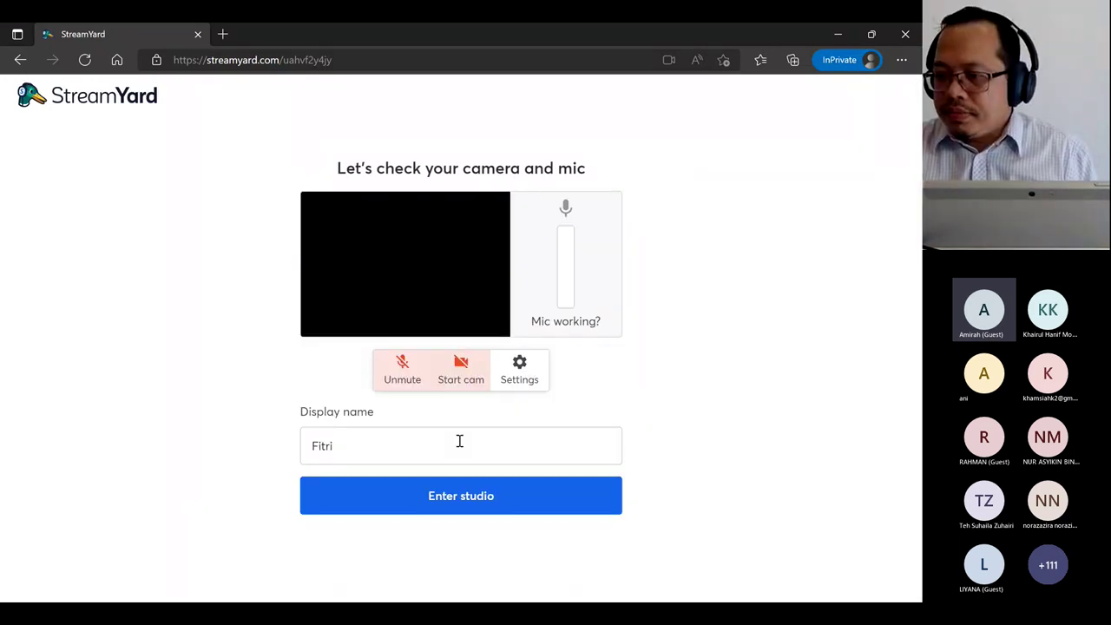
pyautogui.click(404, 365)
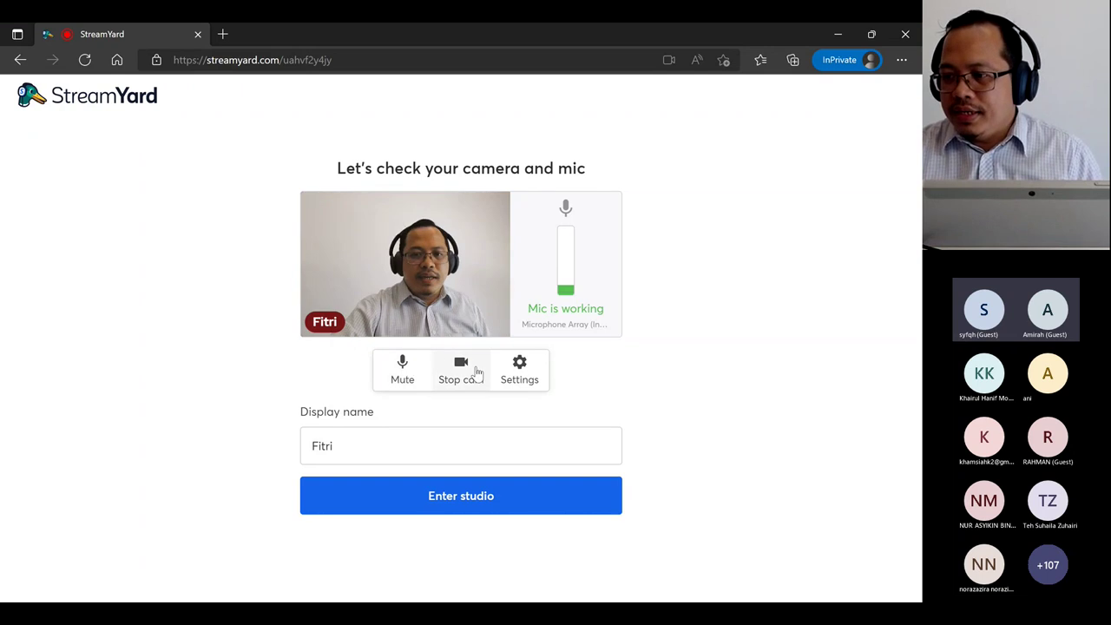
pyautogui.click(431, 509)
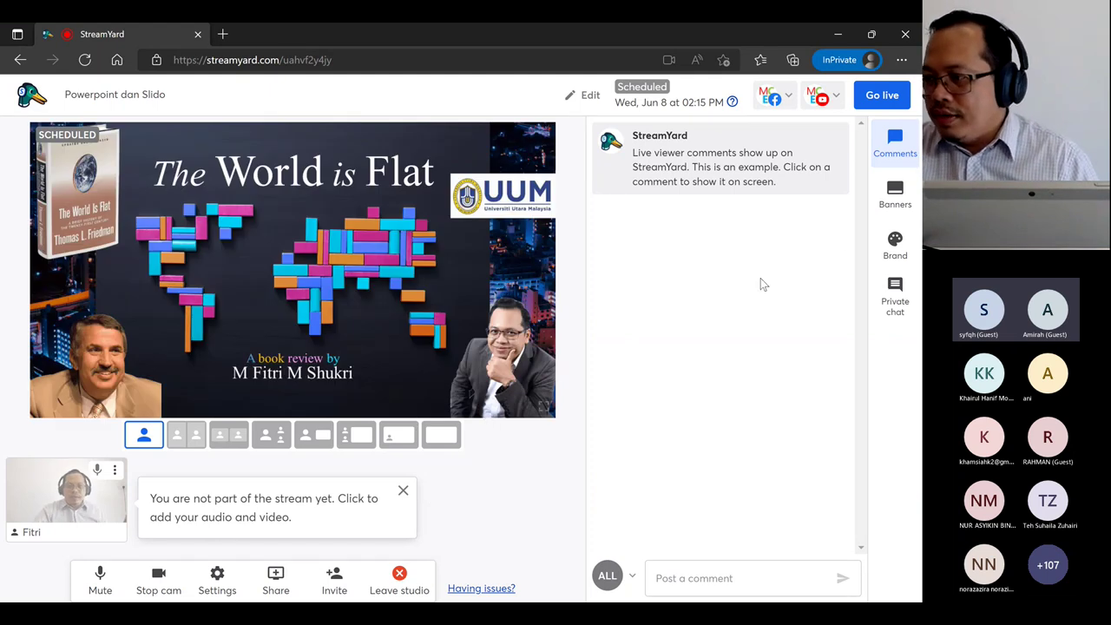
# Hide the "The World is Flat" overlay in the brand settings and leave the studio
pyautogui.click(893, 195)
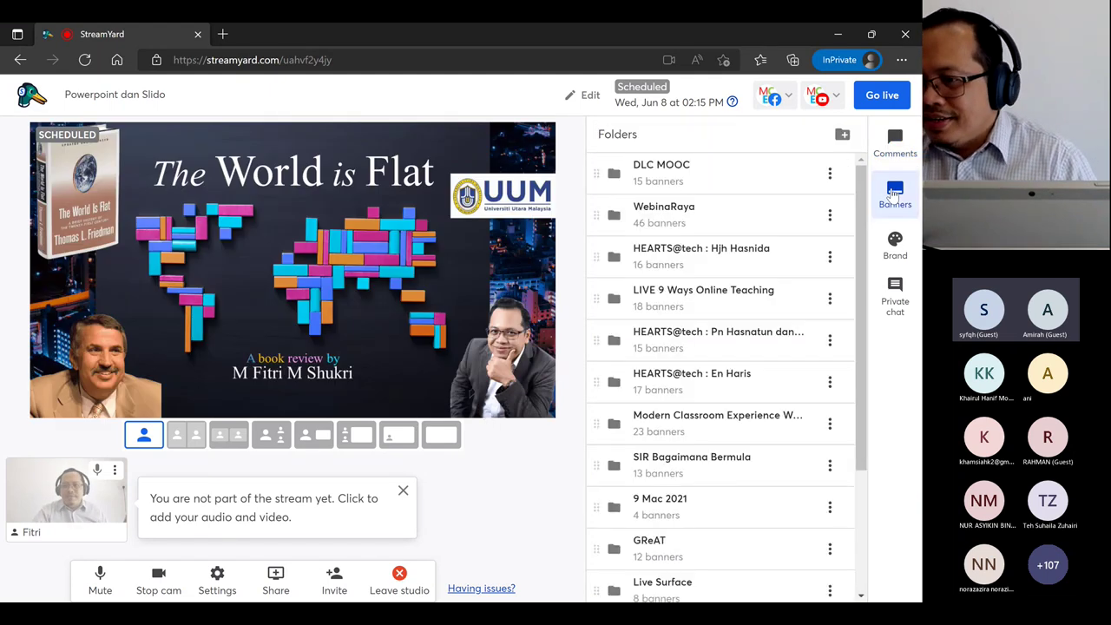
pyautogui.click(894, 244)
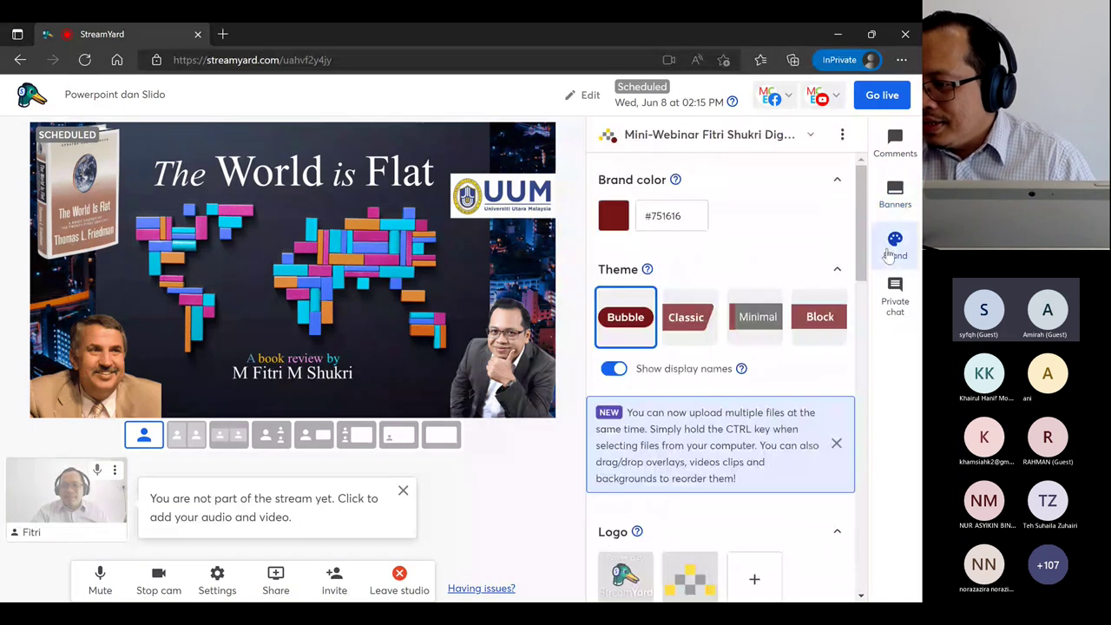
pyautogui.scroll(-3, 674, 400)
pyautogui.scroll(-1, 675, 401)
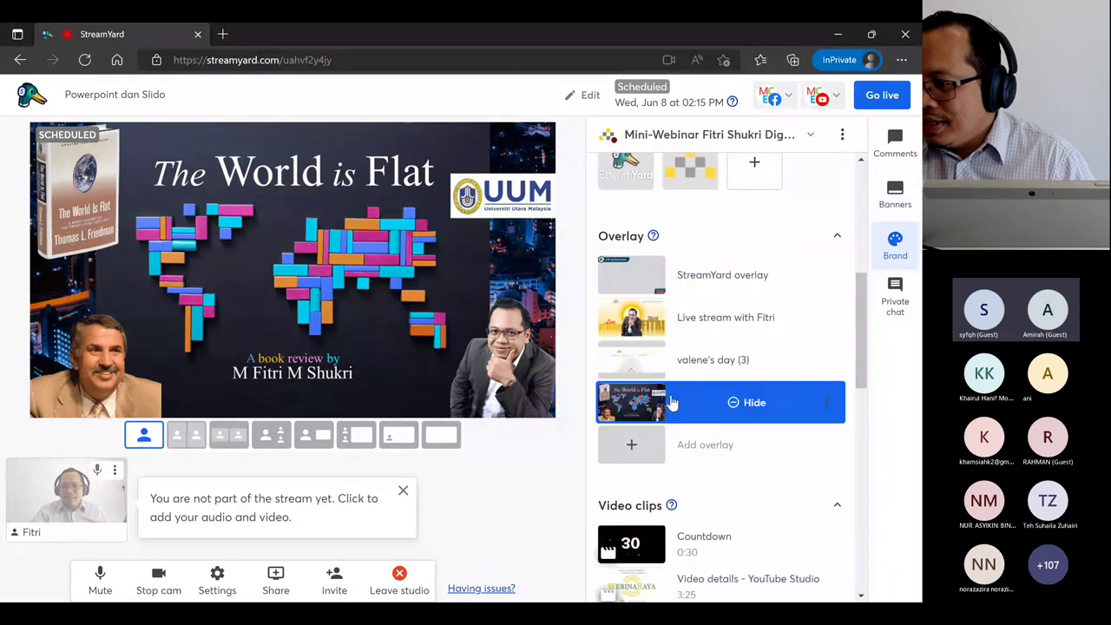
pyautogui.click(743, 403)
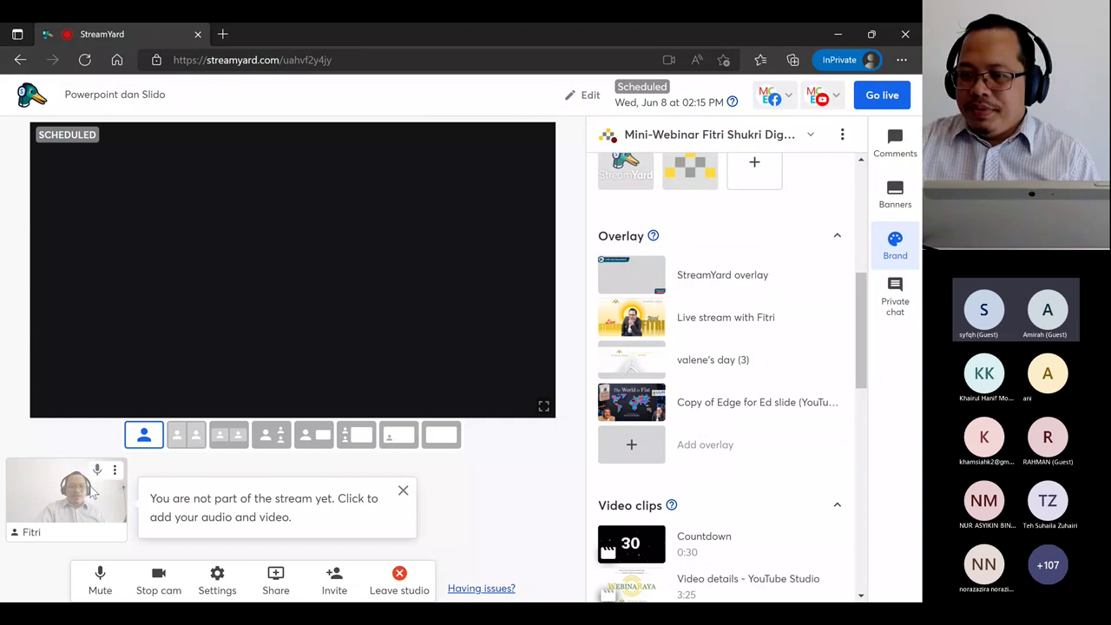
pyautogui.moveTo(55, 508)
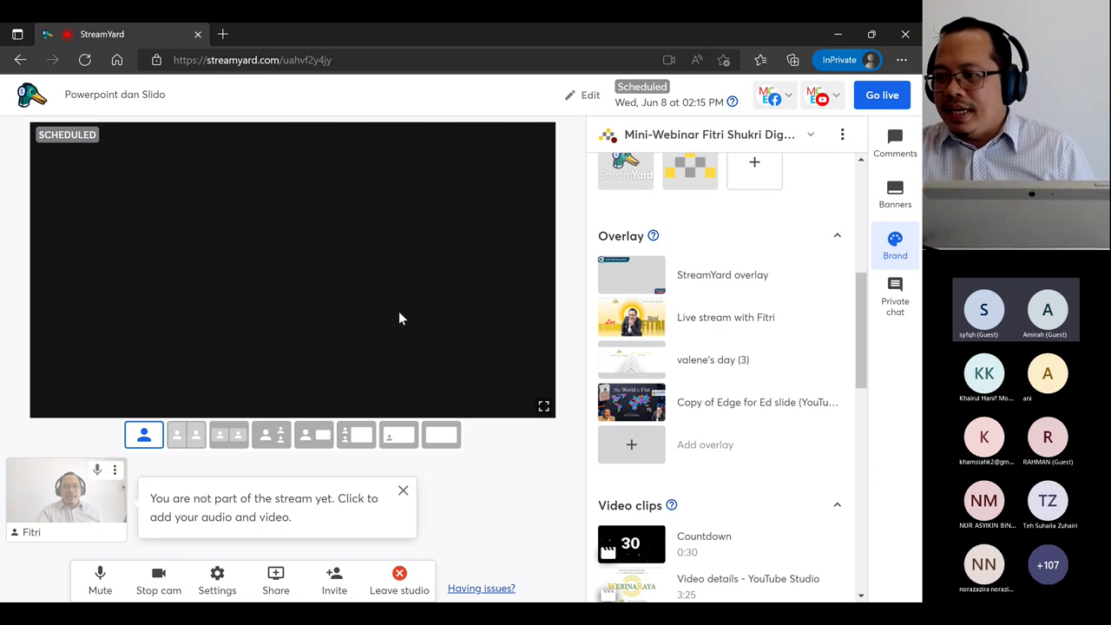
pyautogui.click(396, 577)
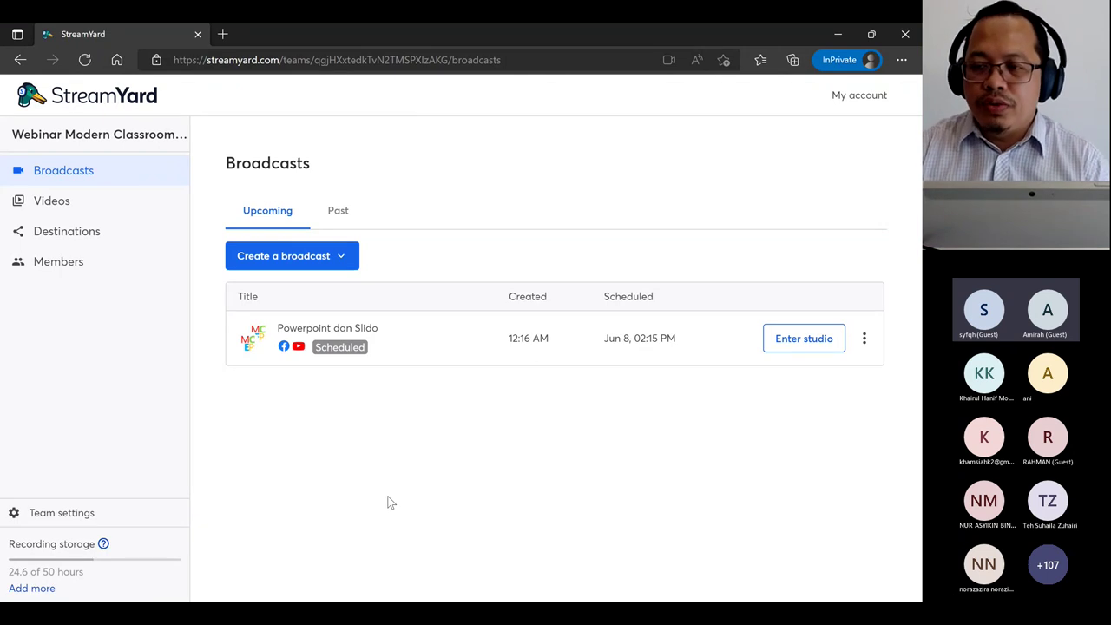
pyautogui.click(341, 257)
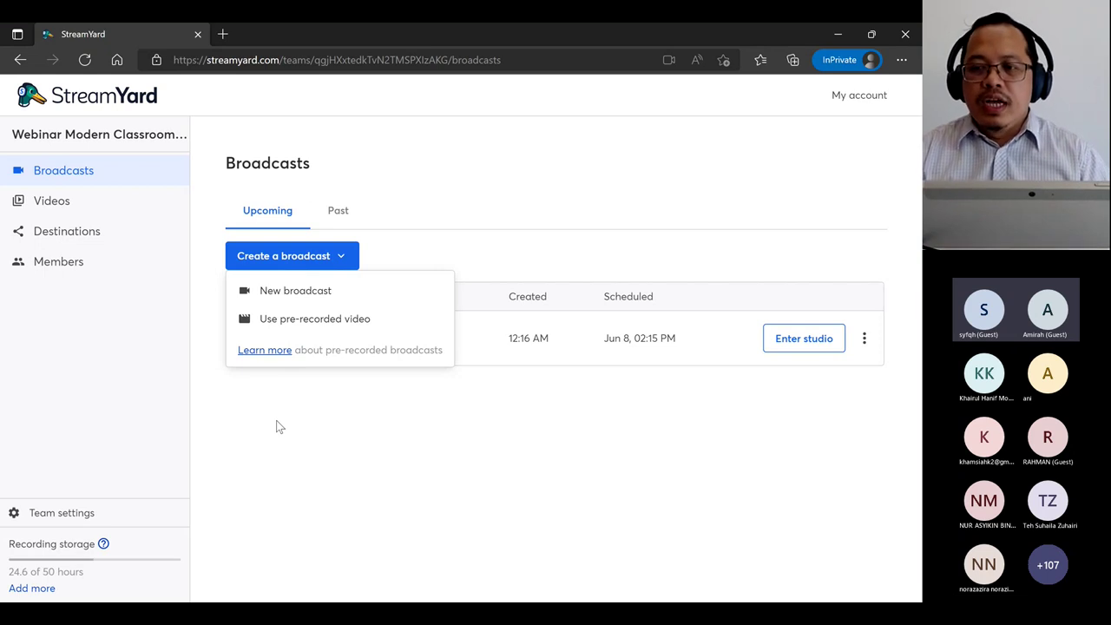
pyautogui.click(377, 460)
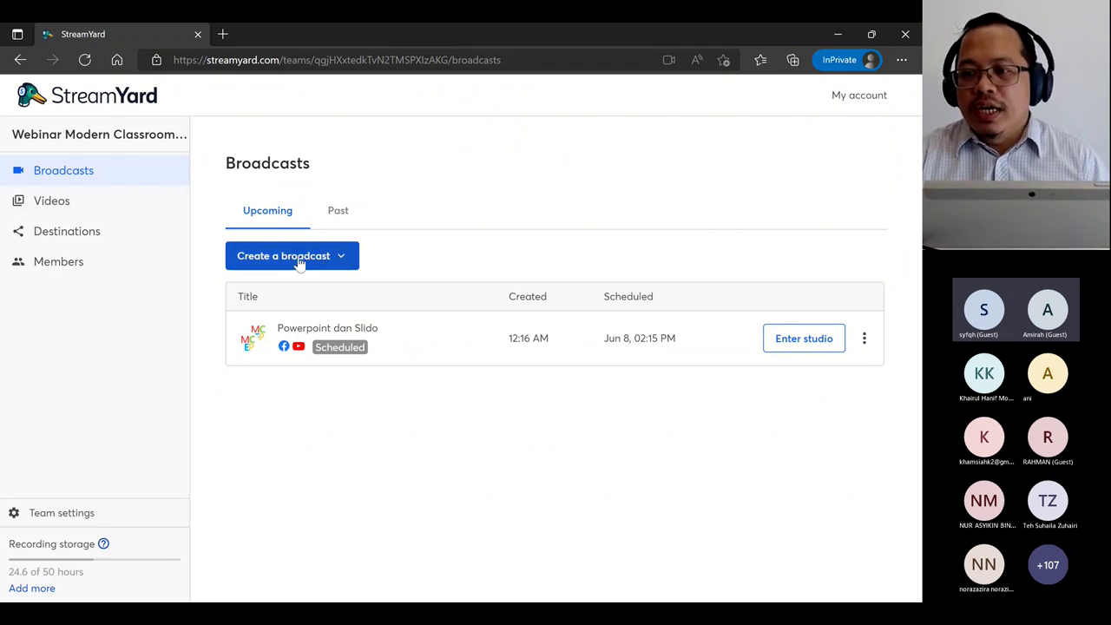
pyautogui.click(342, 260)
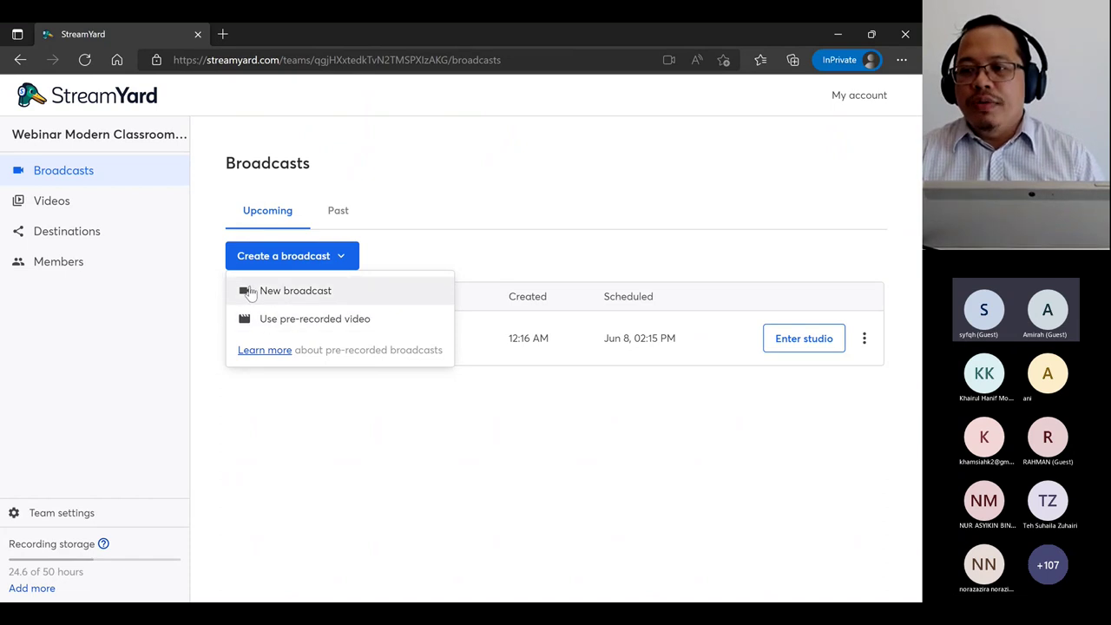
pyautogui.click(300, 294)
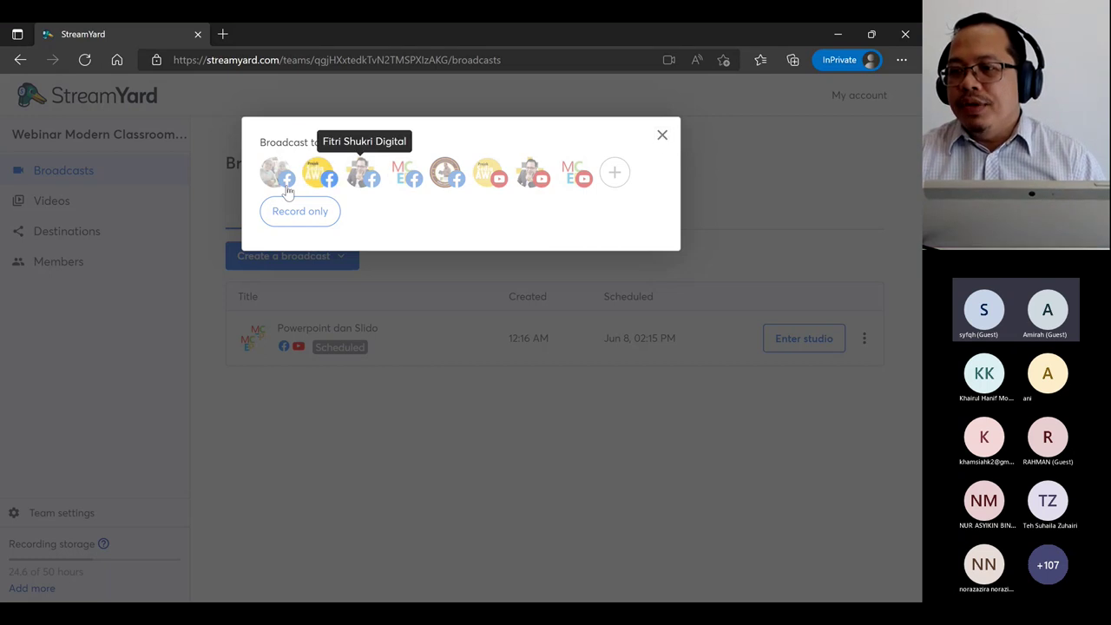
pyautogui.click(659, 139)
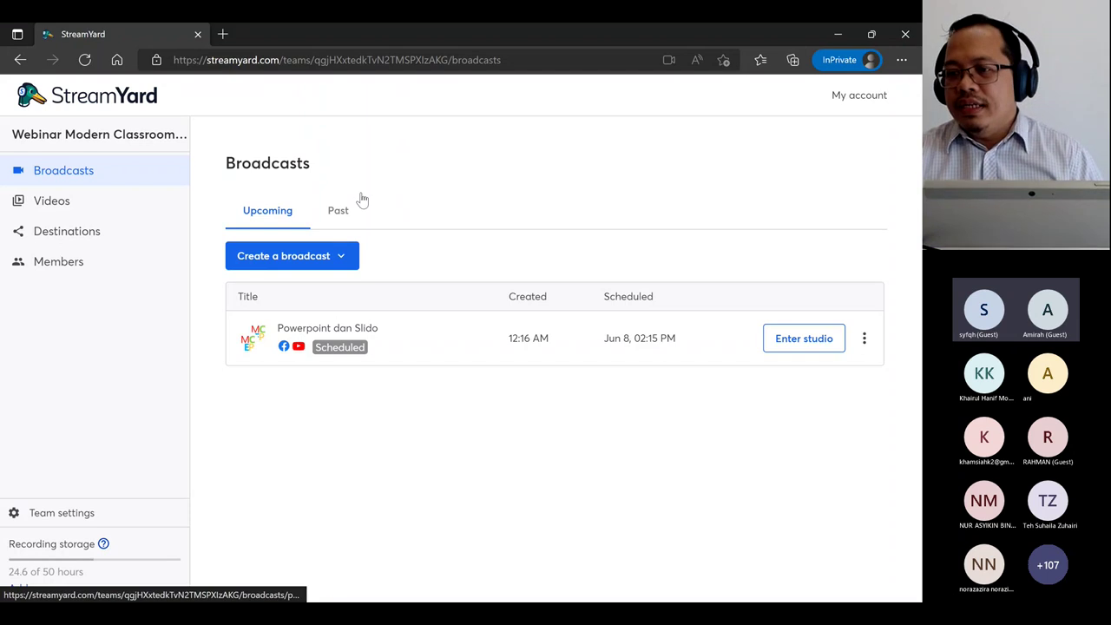
# Examine the connected destinations and the options for adding one, including the YouTube Channel sign-in
pyautogui.click(59, 236)
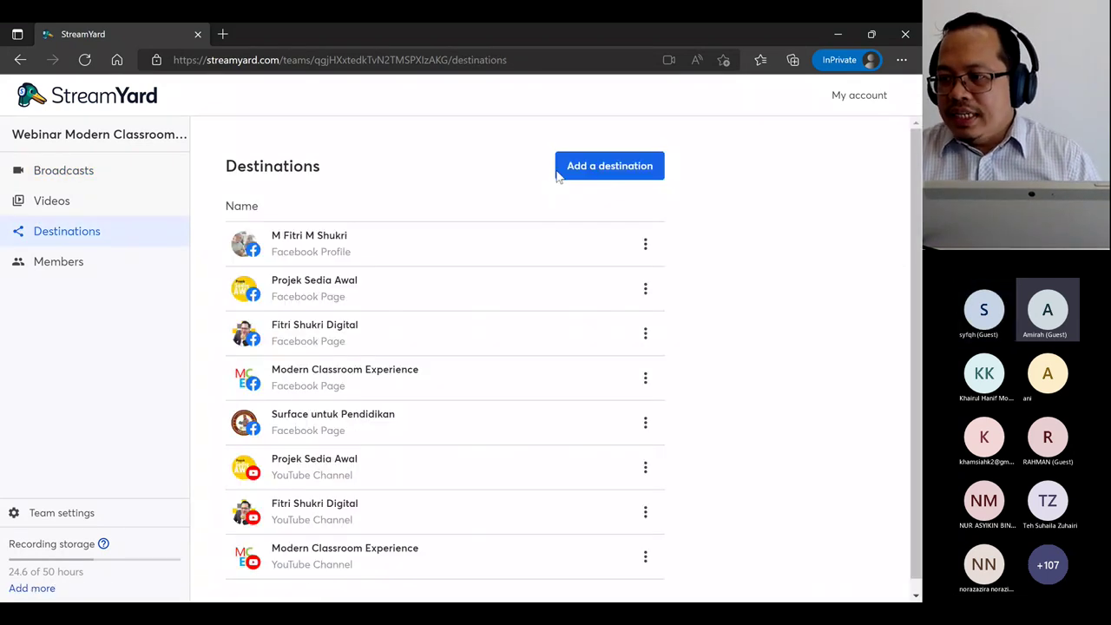
pyautogui.click(599, 170)
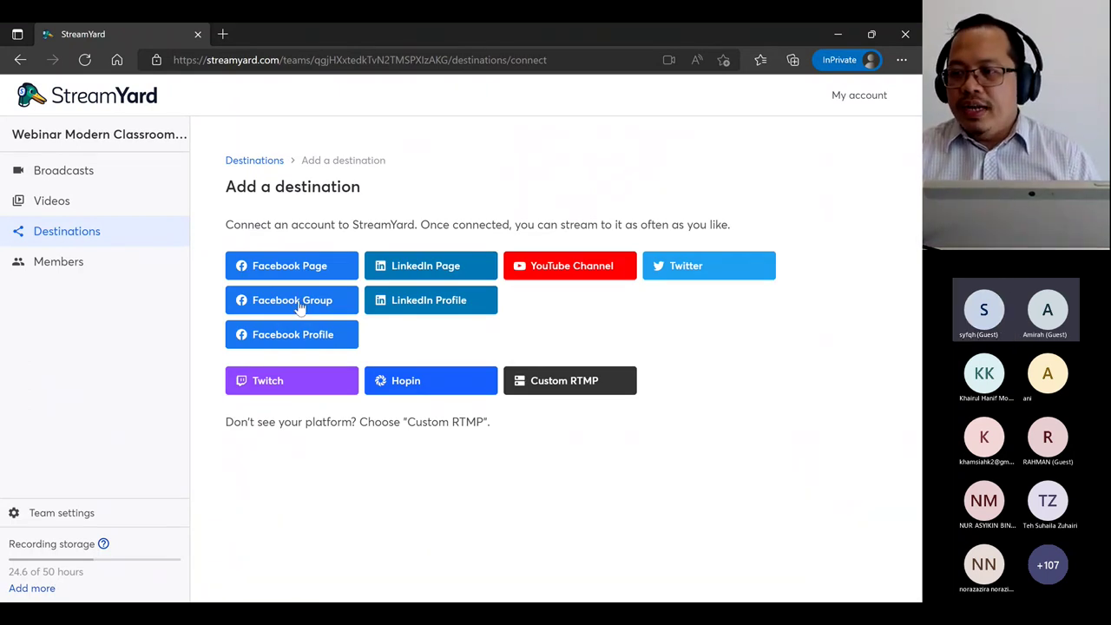
pyautogui.click(572, 270)
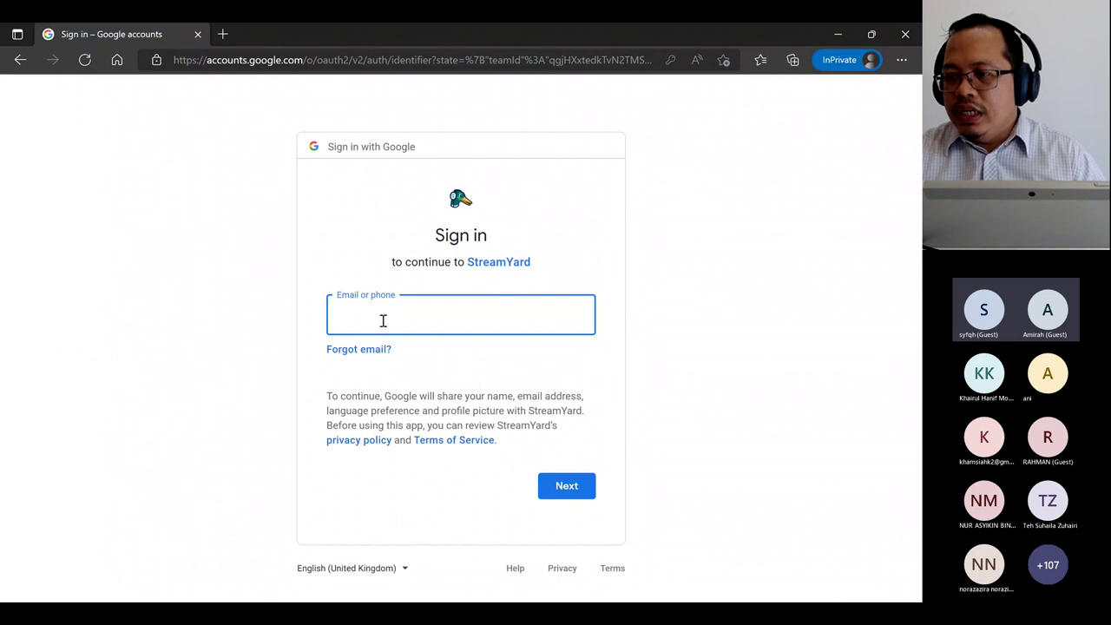
pyautogui.click(20, 60)
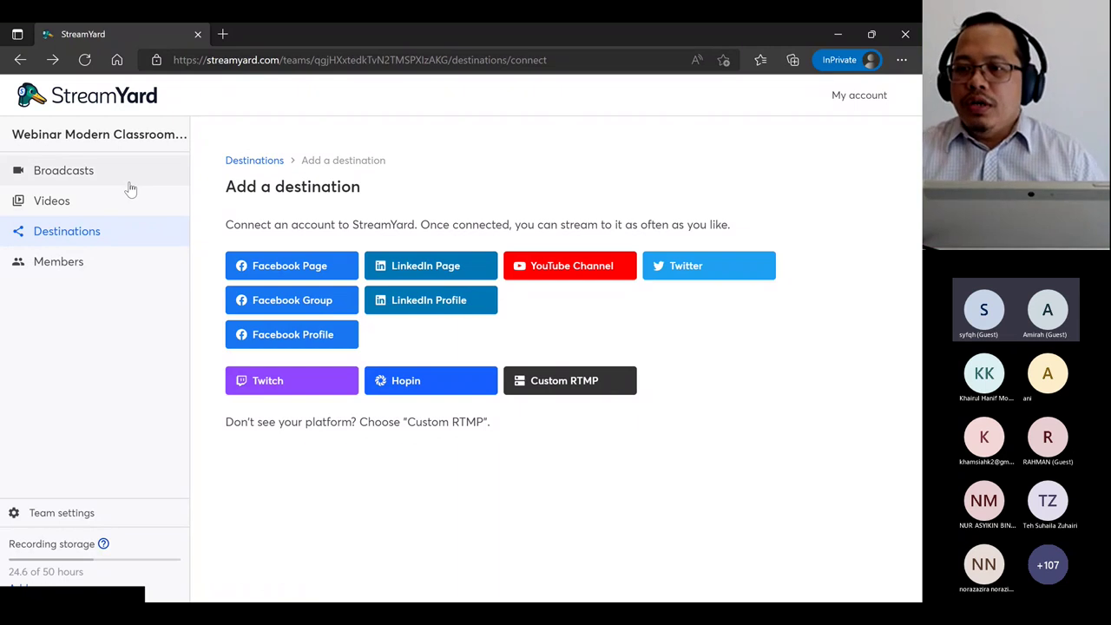
# Start a new broadcast and select the second YouTube channel as its destination
pyautogui.click(93, 173)
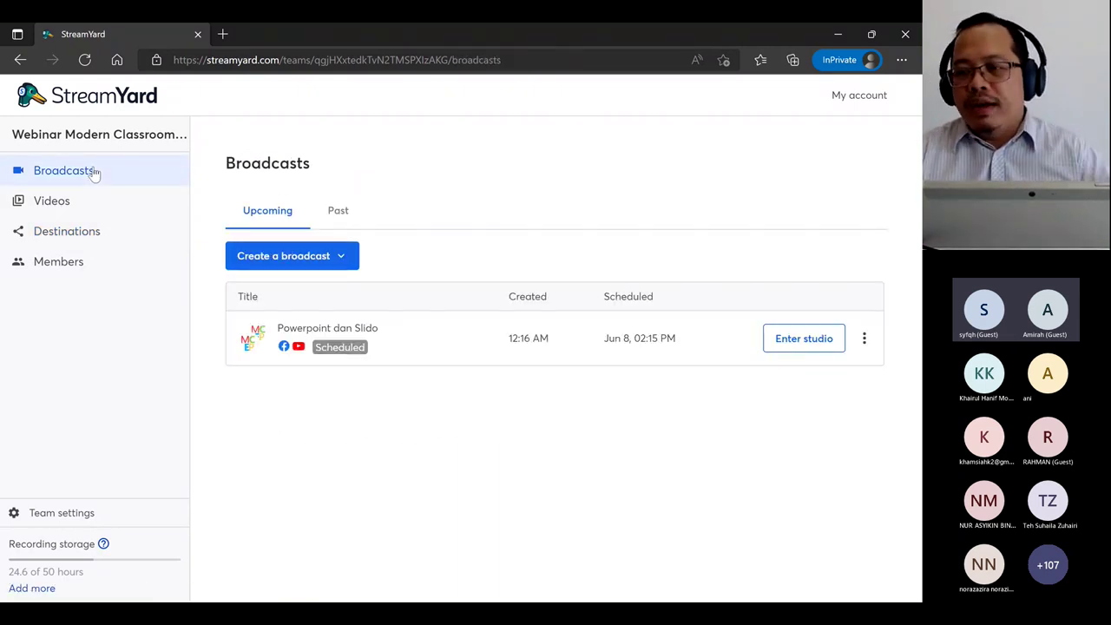
pyautogui.click(345, 253)
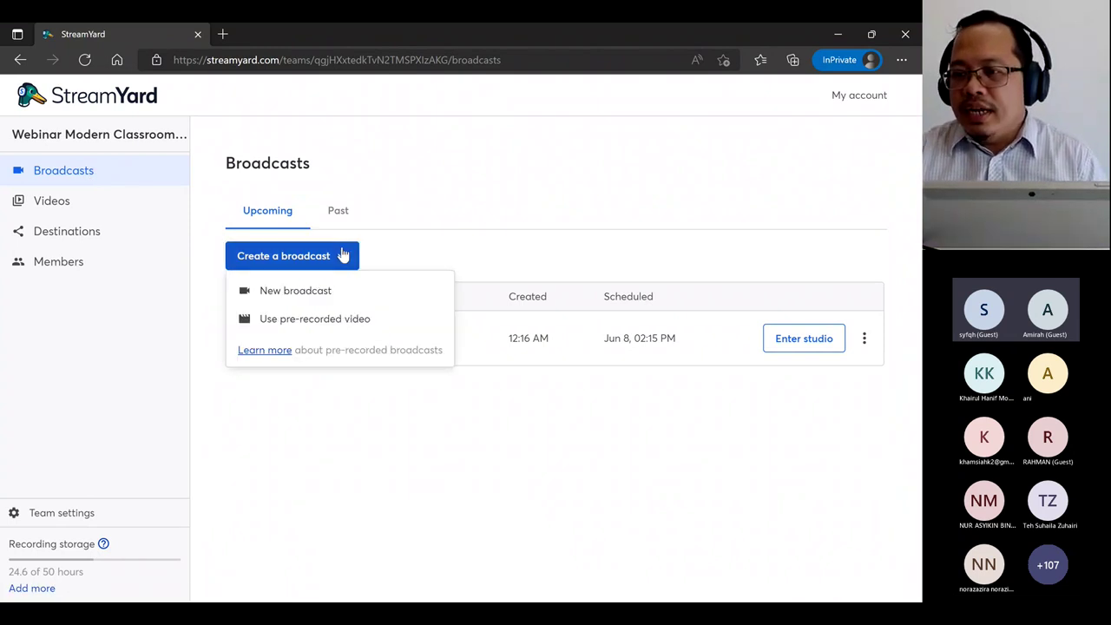
pyautogui.click(328, 290)
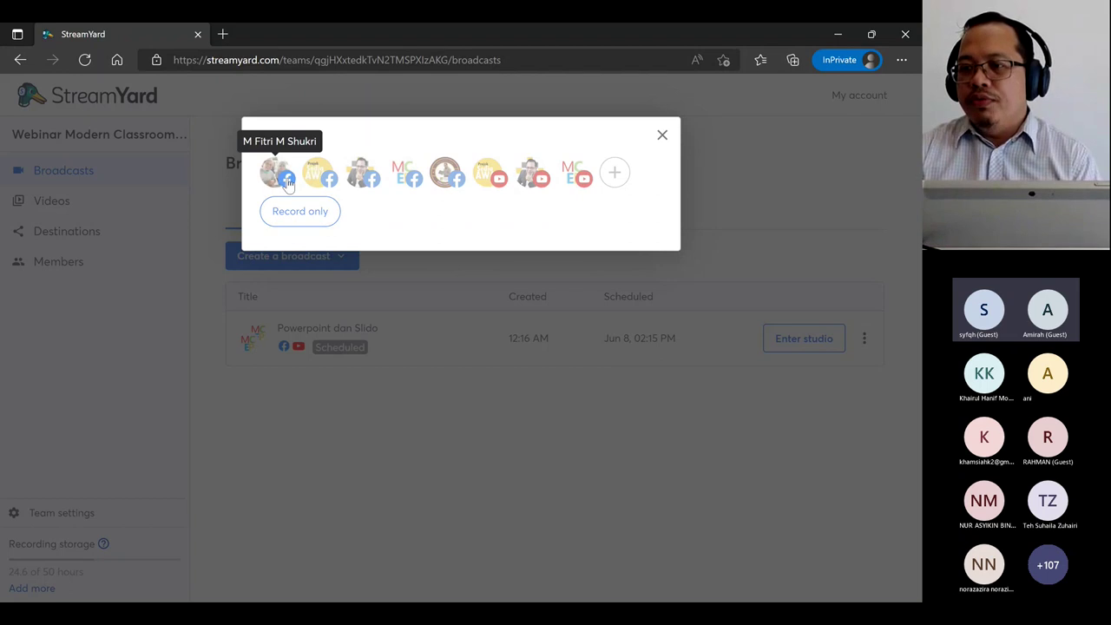
pyautogui.click(533, 173)
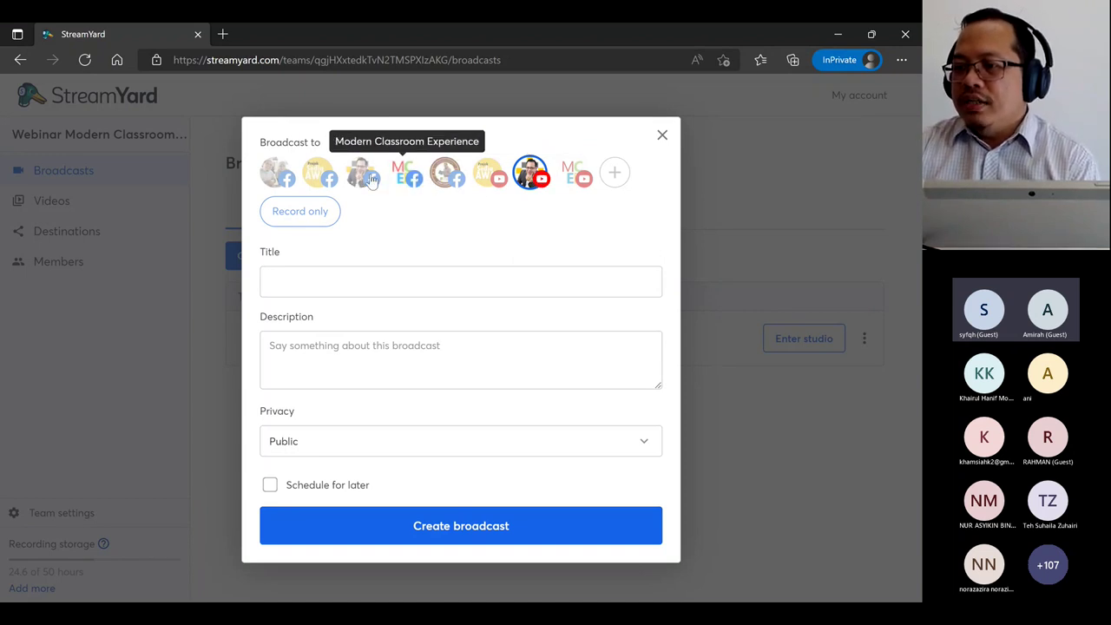
# Try adding the Facebook profile, the Projek Sedia Awal Facebook page and a further Facebook page as destinations, and deselect the added ones
pyautogui.click(280, 180)
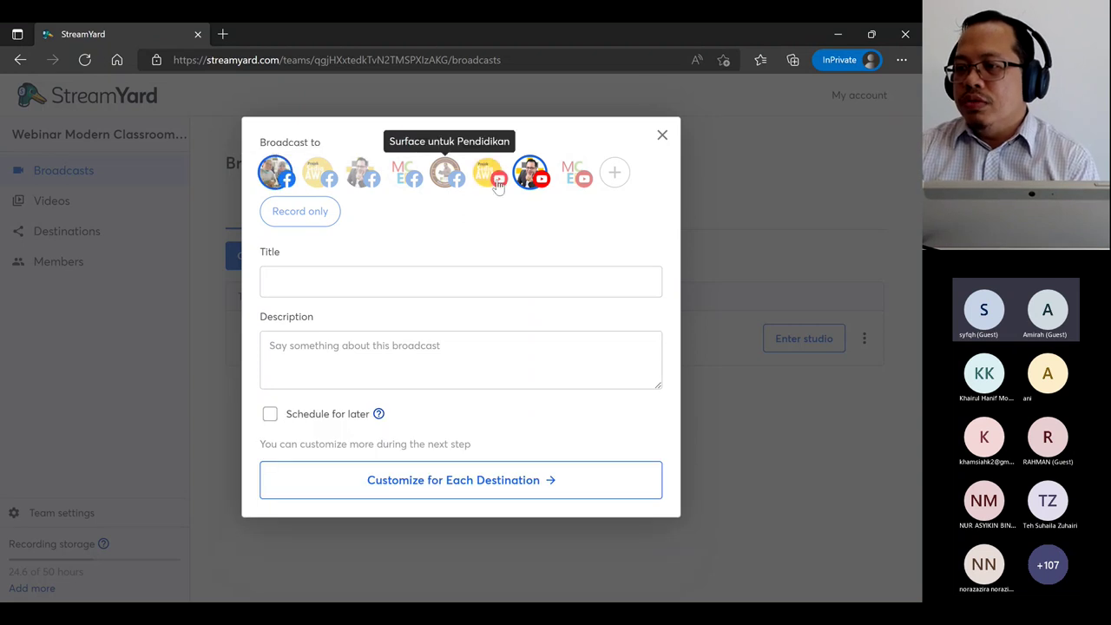
pyautogui.click(319, 176)
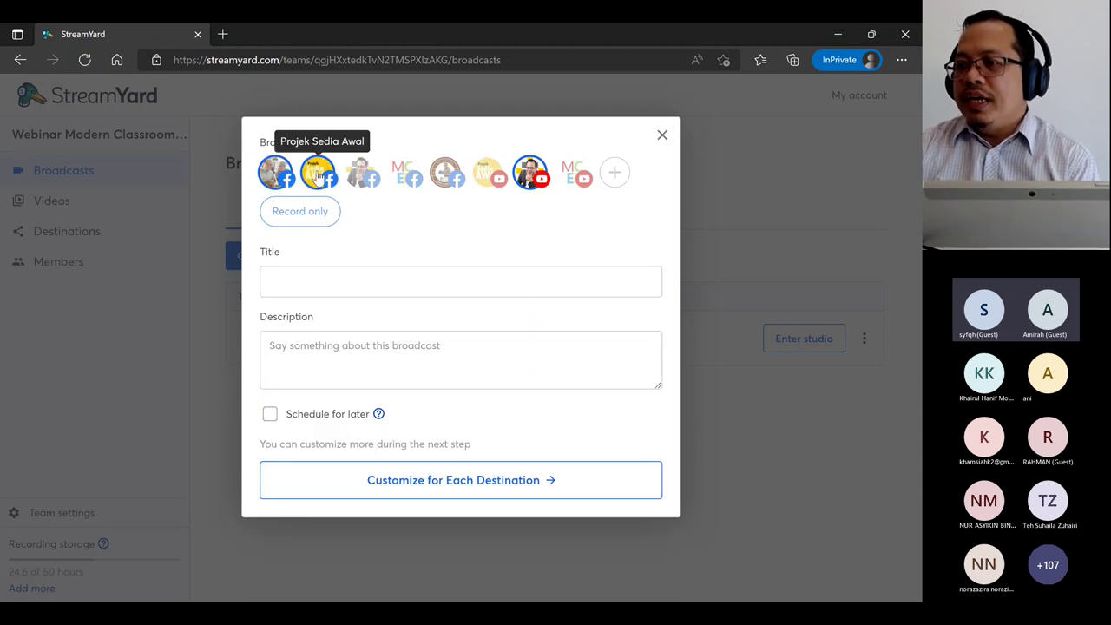
pyautogui.click(368, 177)
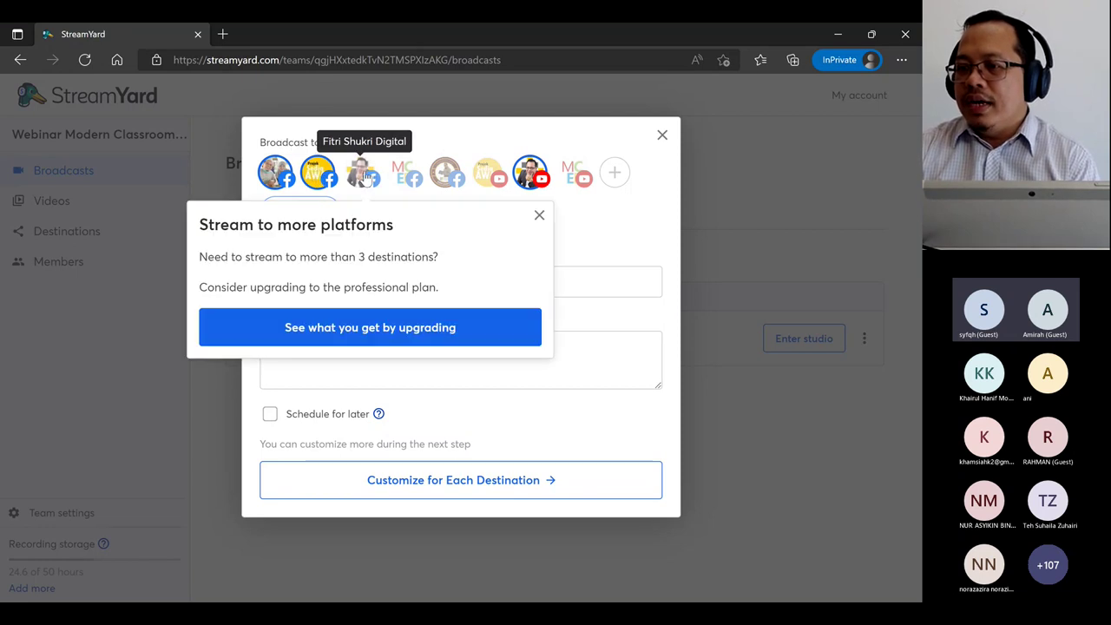
pyautogui.click(538, 215)
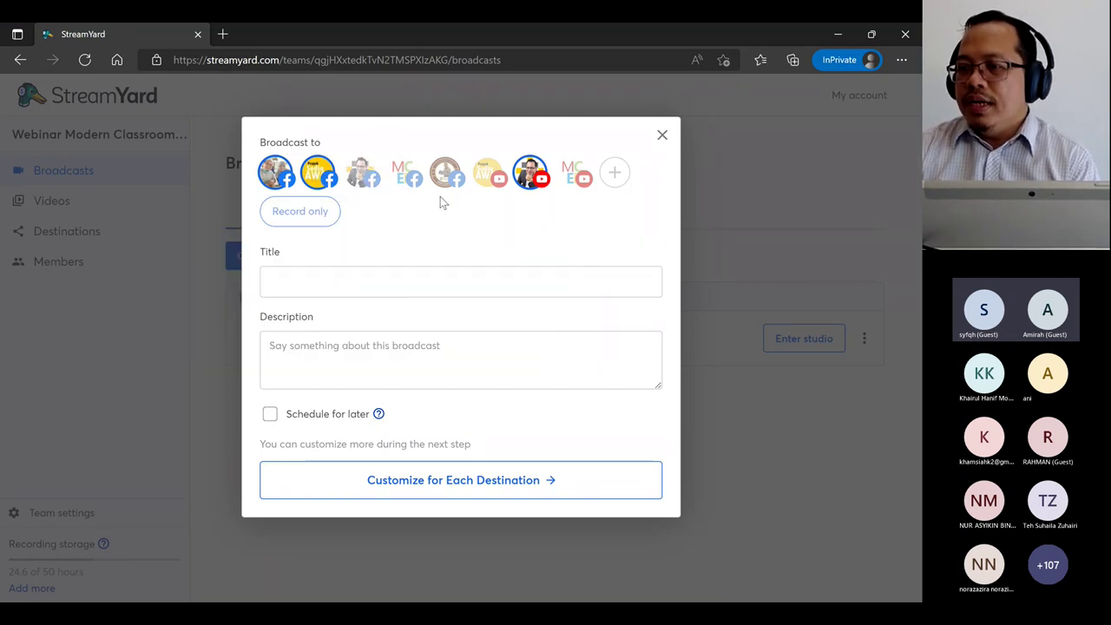
pyautogui.click(368, 177)
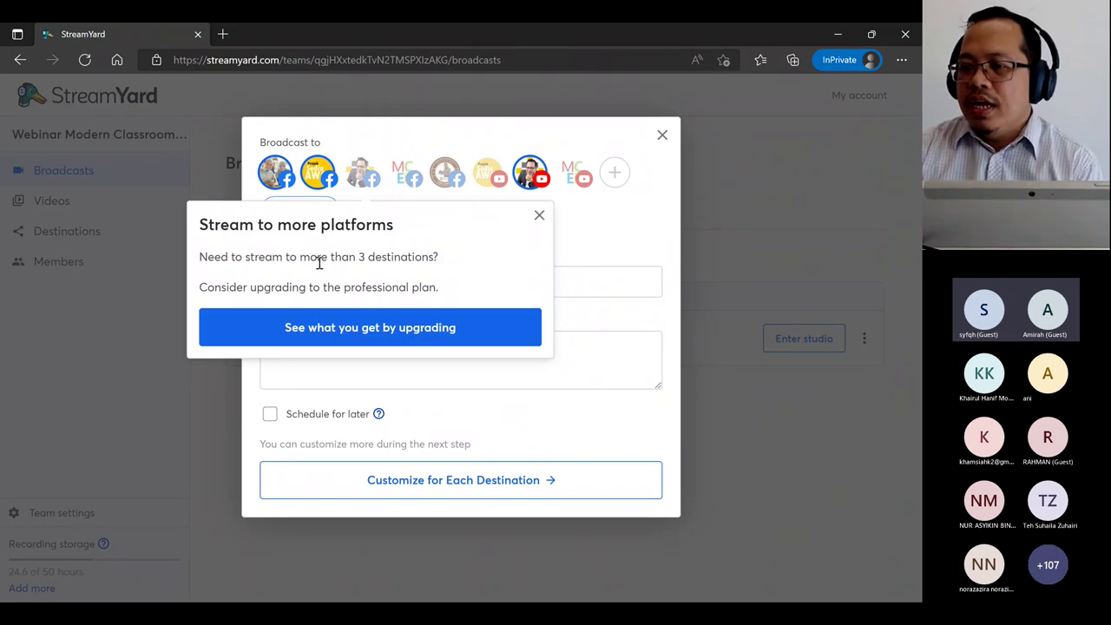
pyautogui.click(539, 216)
pyautogui.click(318, 174)
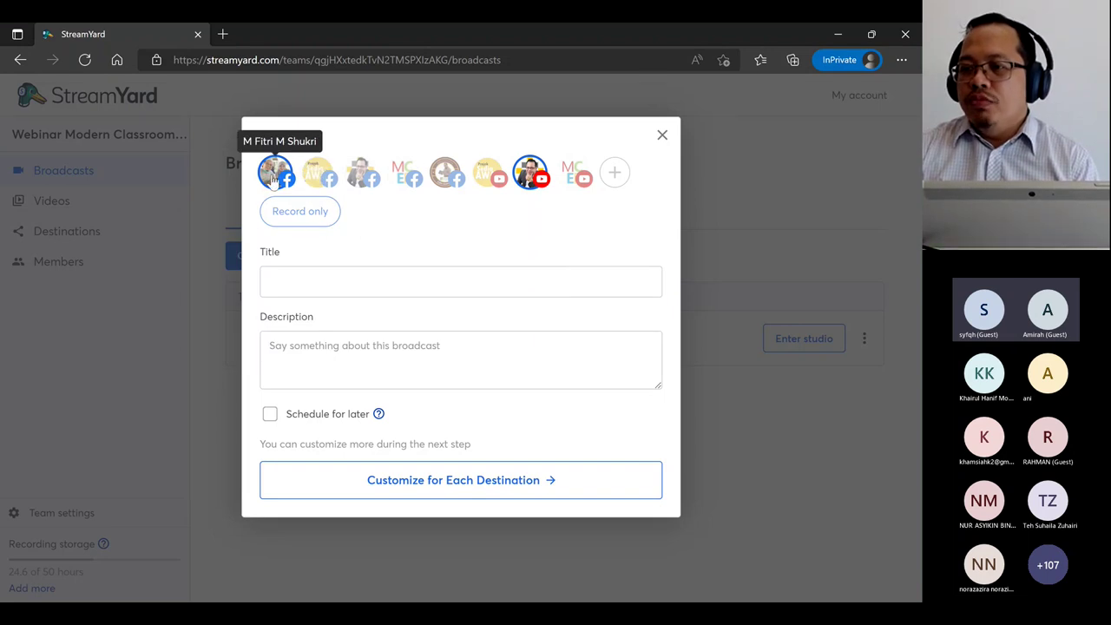
pyautogui.click(274, 174)
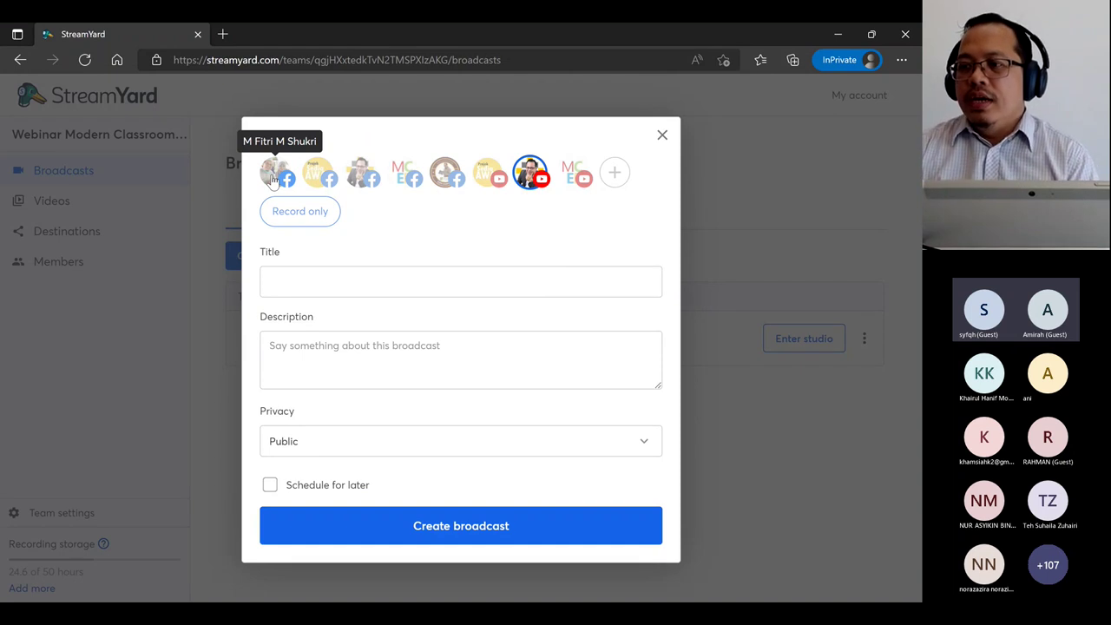
# Add the personal Facebook profile as a destination alongside the selected YouTube channel and go to the broadcast title
pyautogui.click(273, 175)
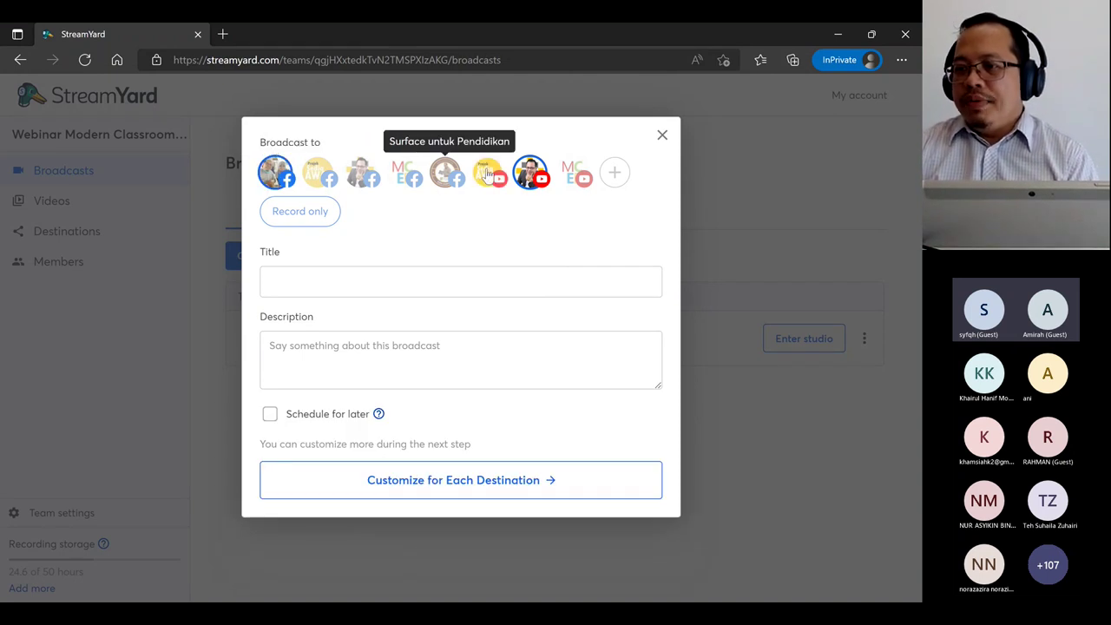
pyautogui.click(359, 284)
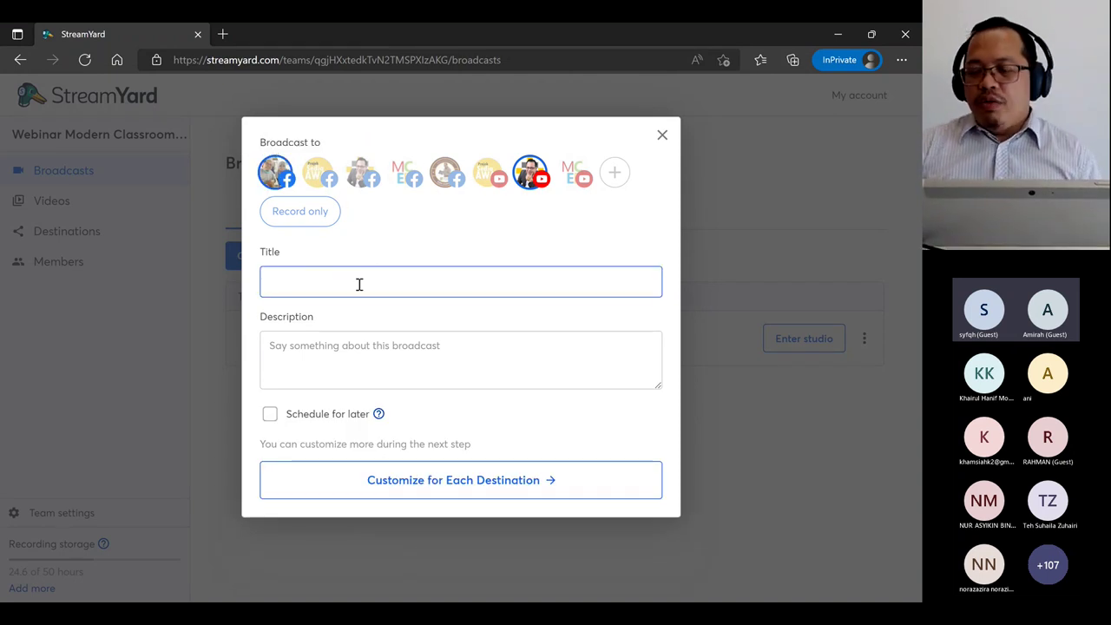
pyautogui.write('Webionar')
pyautogui.press('BackSpace')
pyautogui.press('BackSpace')
pyautogui.press('BackSpace')
pyautogui.write('n')
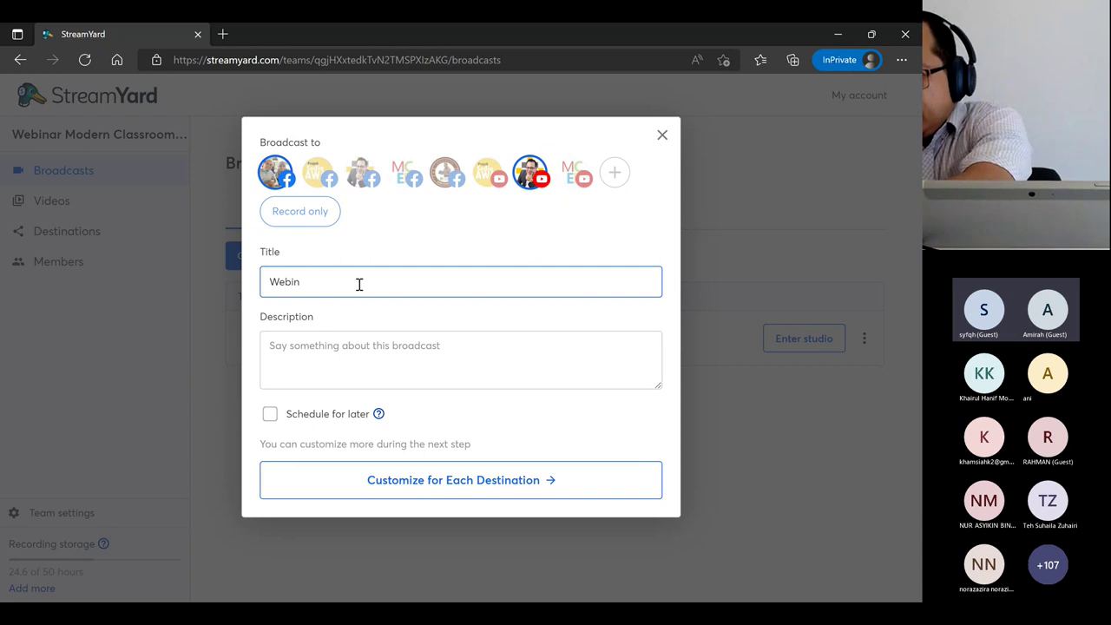
pyautogui.press('BackSpace')
pyautogui.press('BackSpace')
pyautogui.press('BackSpace')
pyautogui.press('BackSpace')
pyautogui.press('BackSpace')
# Title the broadcast "Sembang cuti sekolah"
pyautogui.write('S')
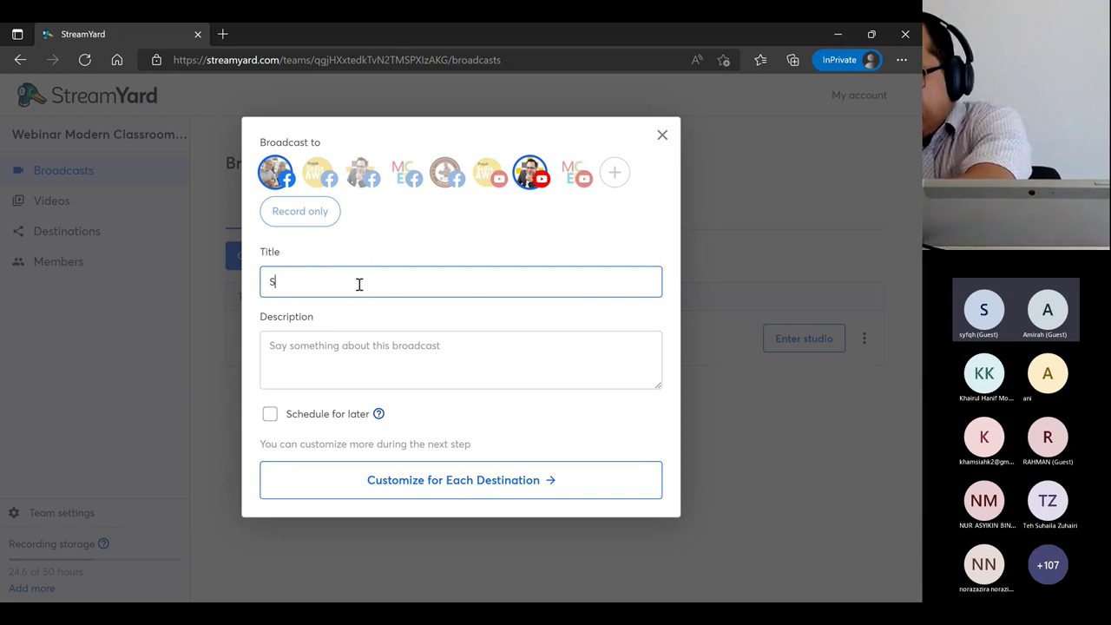
pyautogui.write('embang cuti sek')
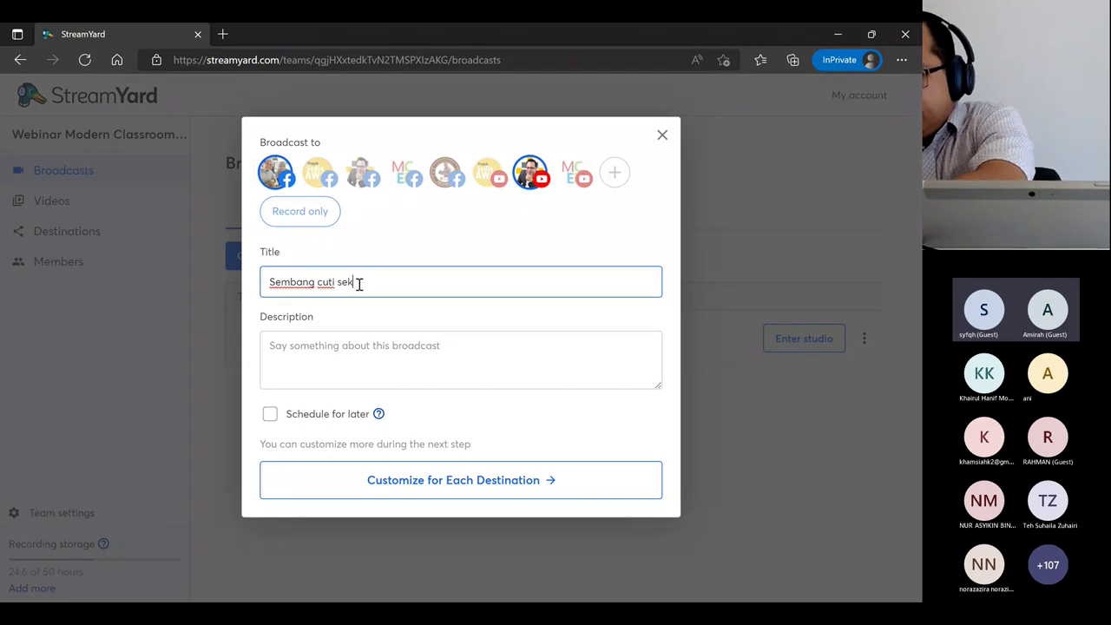
pyautogui.write('ohh')
# Enter the broadcast description "Sembang-sembang bersama" followed by the presenter's name
pyautogui.click(373, 348)
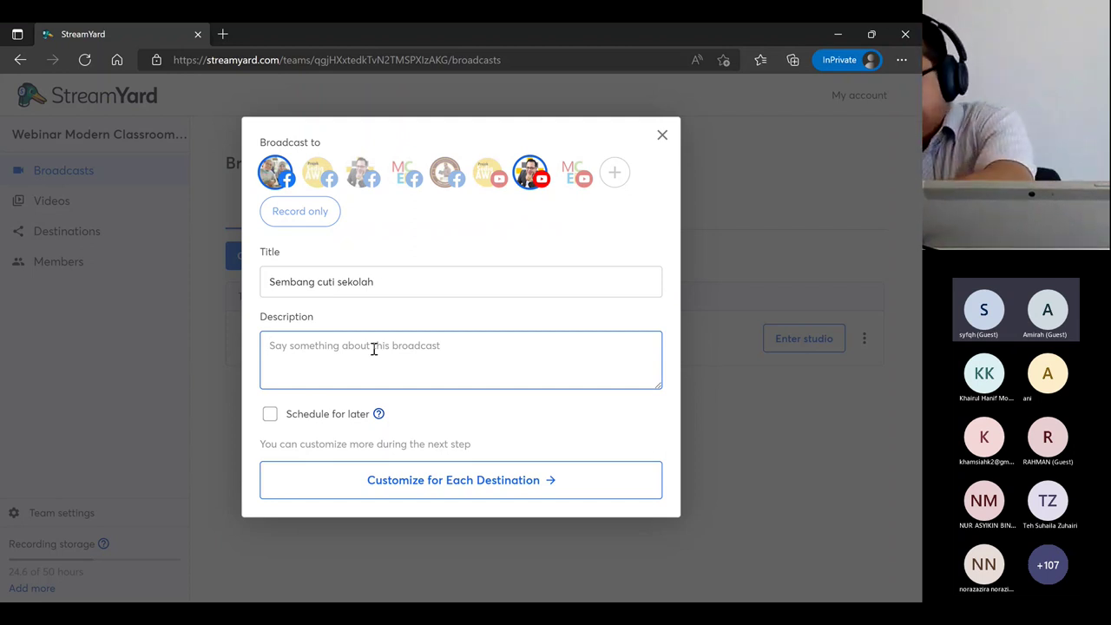
pyautogui.write('Sem,ban')
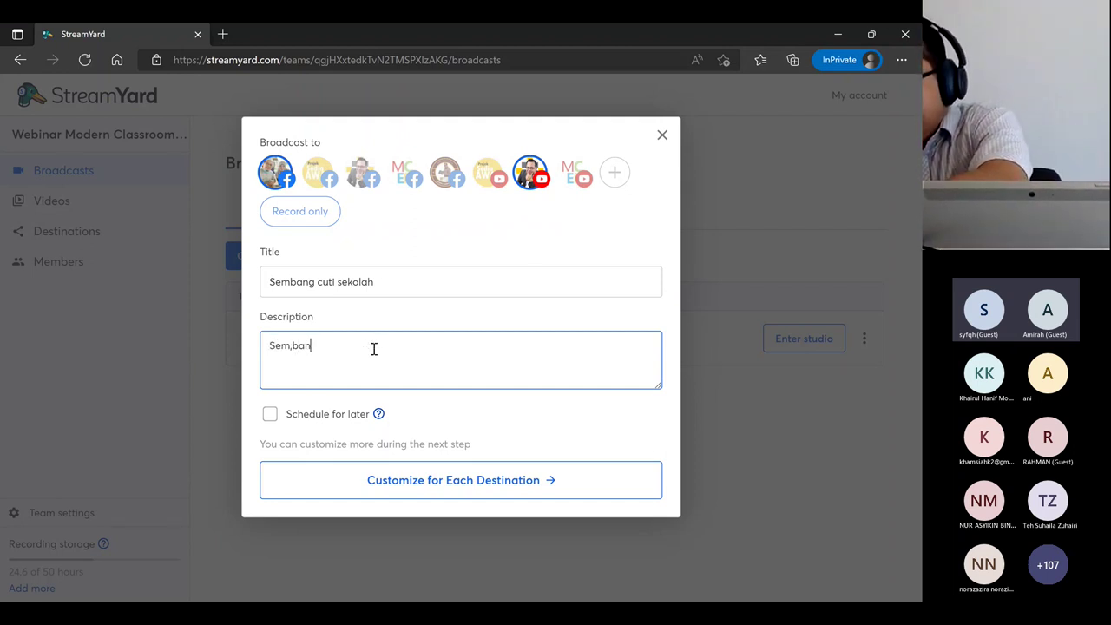
pyautogui.press('BackSpace')
pyautogui.press('BackSpace')
pyautogui.press('BackSpace')
pyautogui.press('BackSpace')
pyautogui.write('bang')
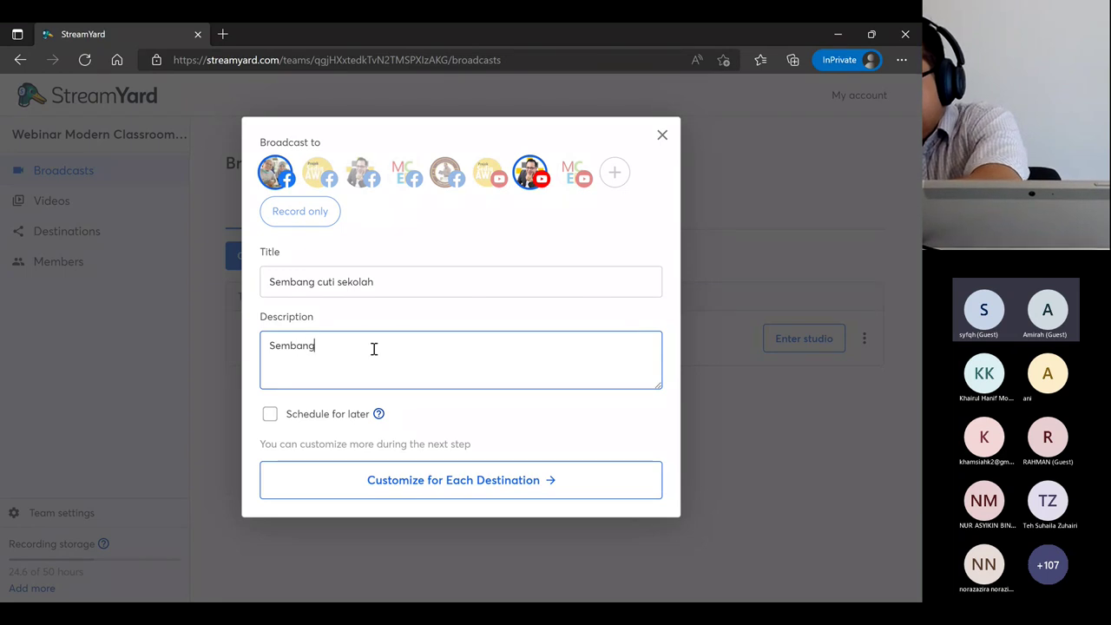
pyautogui.write('-sembang ')
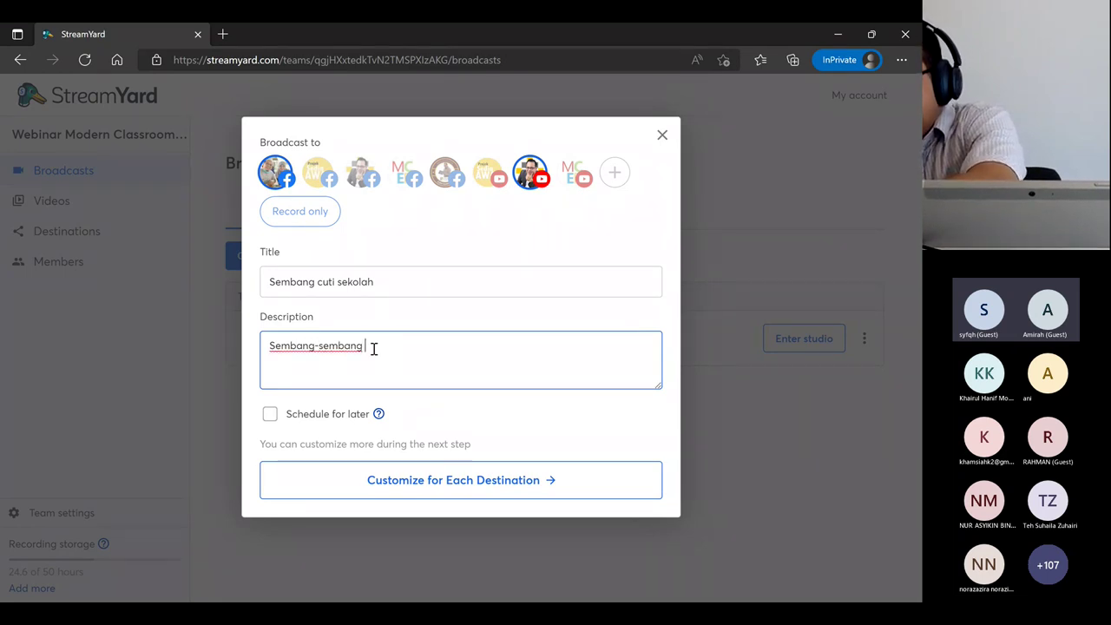
pyautogui.write('bersama ')
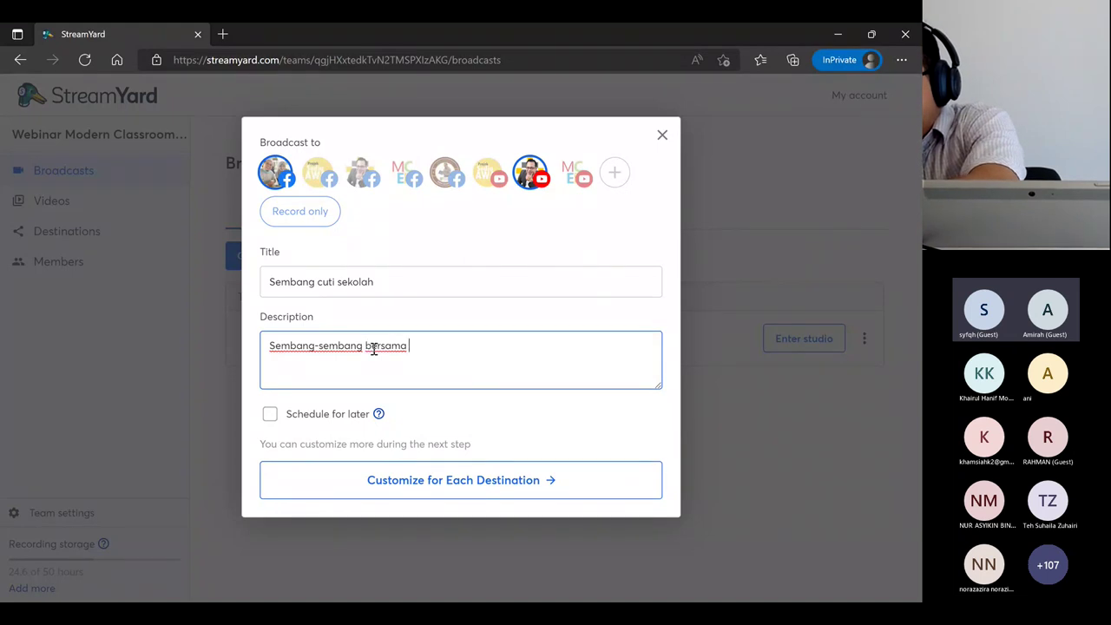
pyautogui.write('En Fitri')
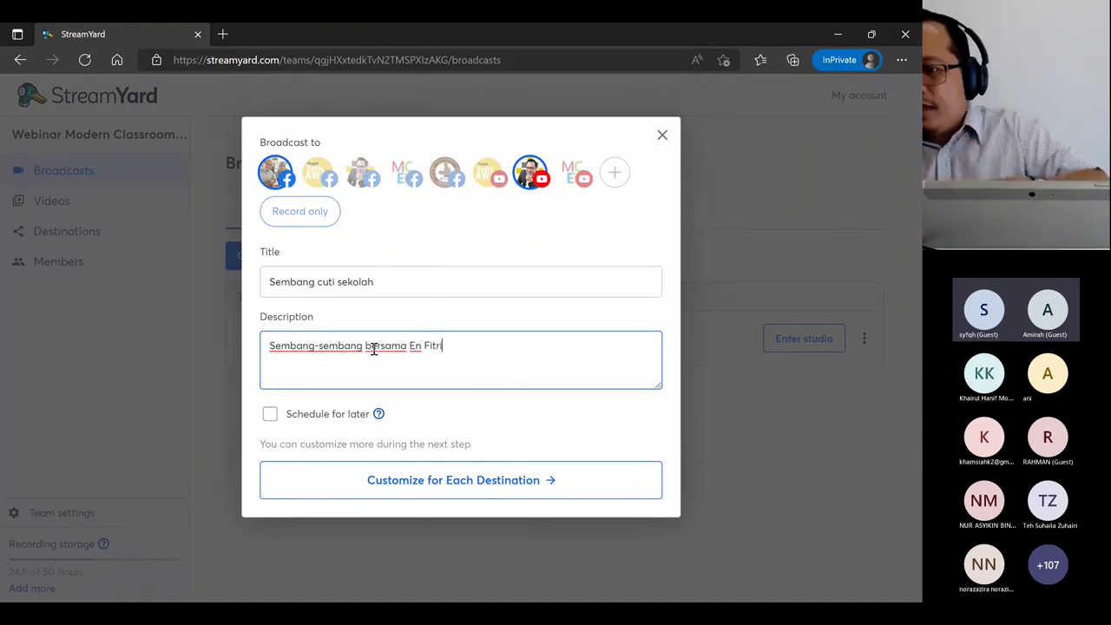
# Schedule the broadcast for later, with today's date and a start time of 12:15 PM
pyautogui.click(270, 416)
pyautogui.scroll(-2, 408, 430)
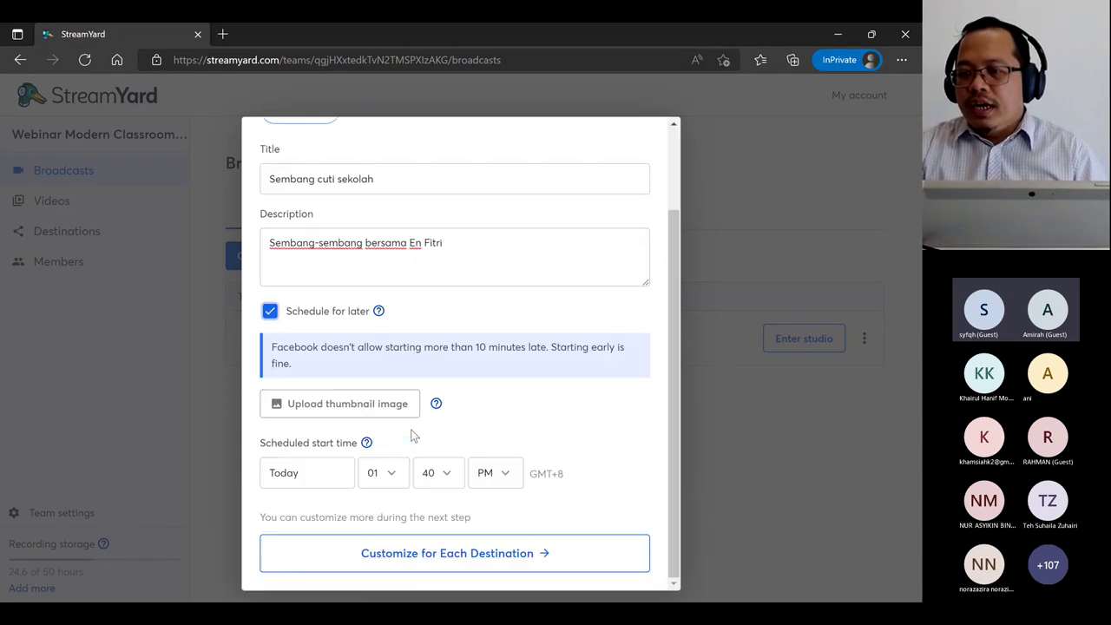
pyautogui.click(337, 471)
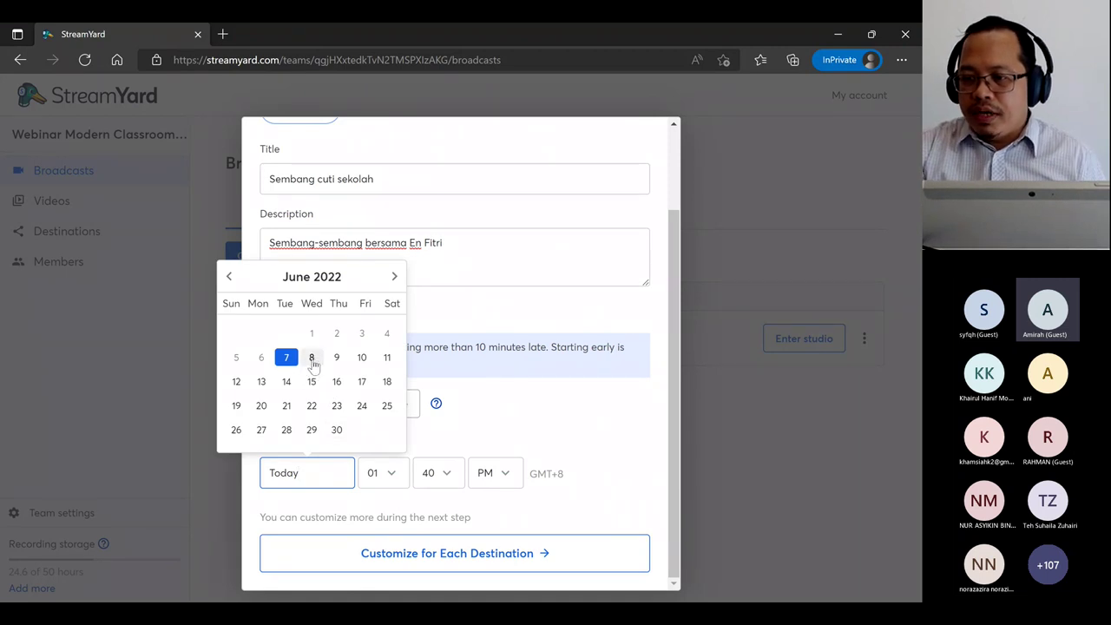
pyautogui.click(287, 359)
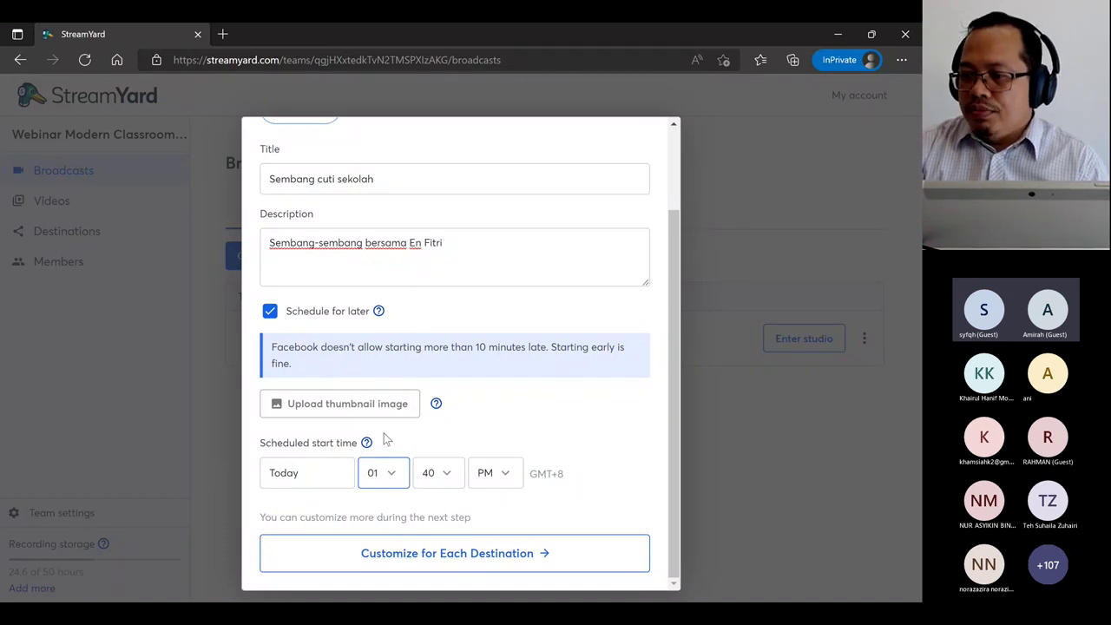
pyautogui.press('Up')
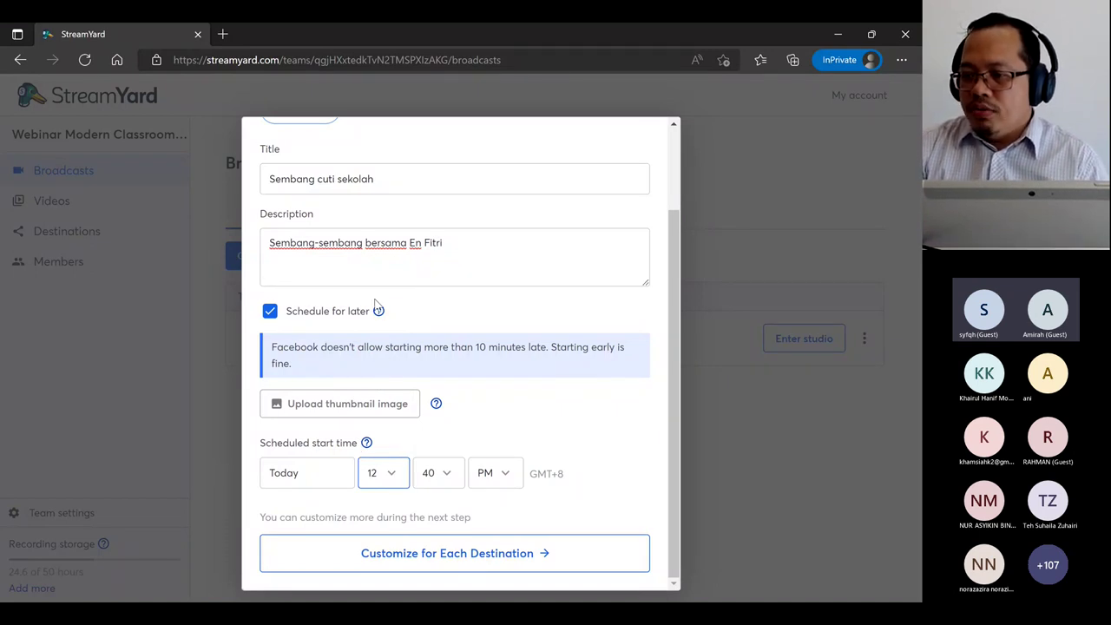
pyautogui.press('Tab')
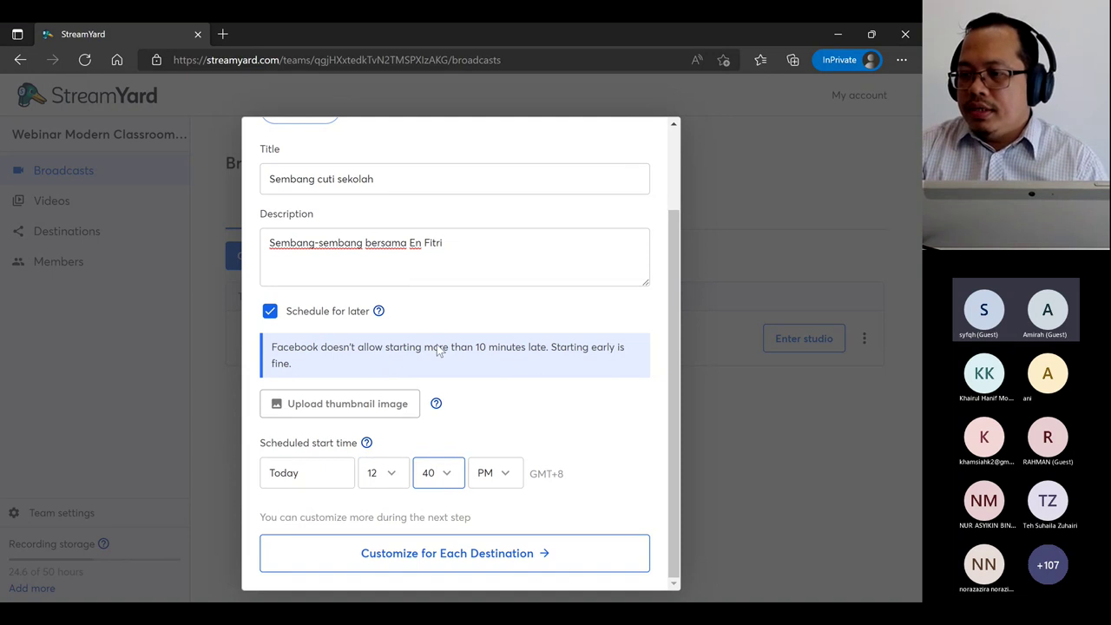
pyautogui.write('15')
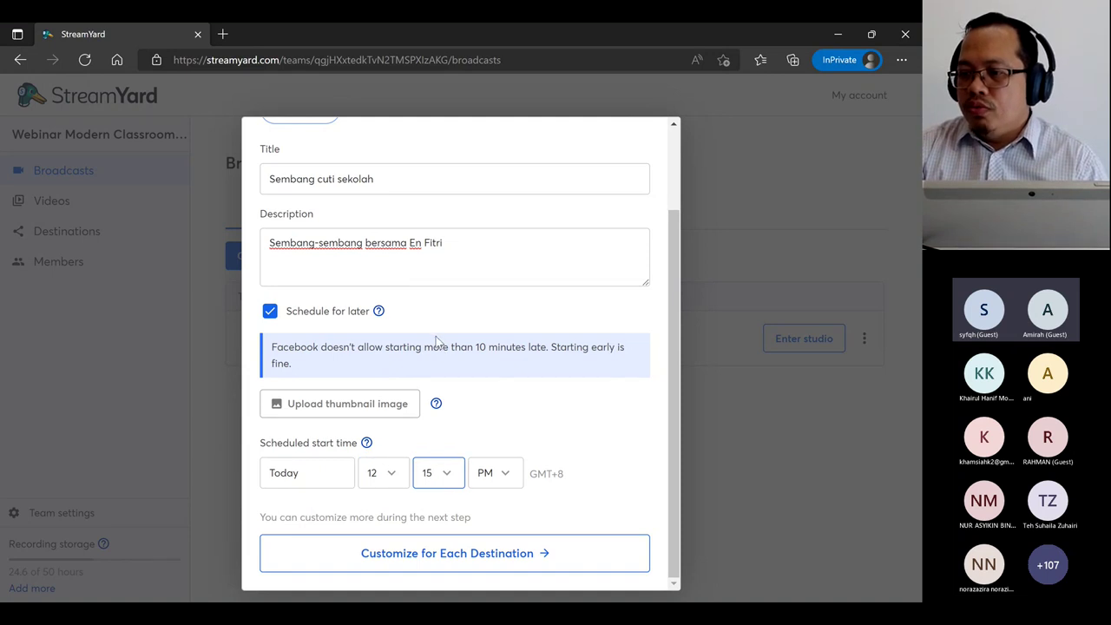
# Upload the ECIF 2.0 Poster YouTube Thumbnail image for the StreamYard webinar from Downloads as the thumbnail and apply it uncropped
pyautogui.click(345, 408)
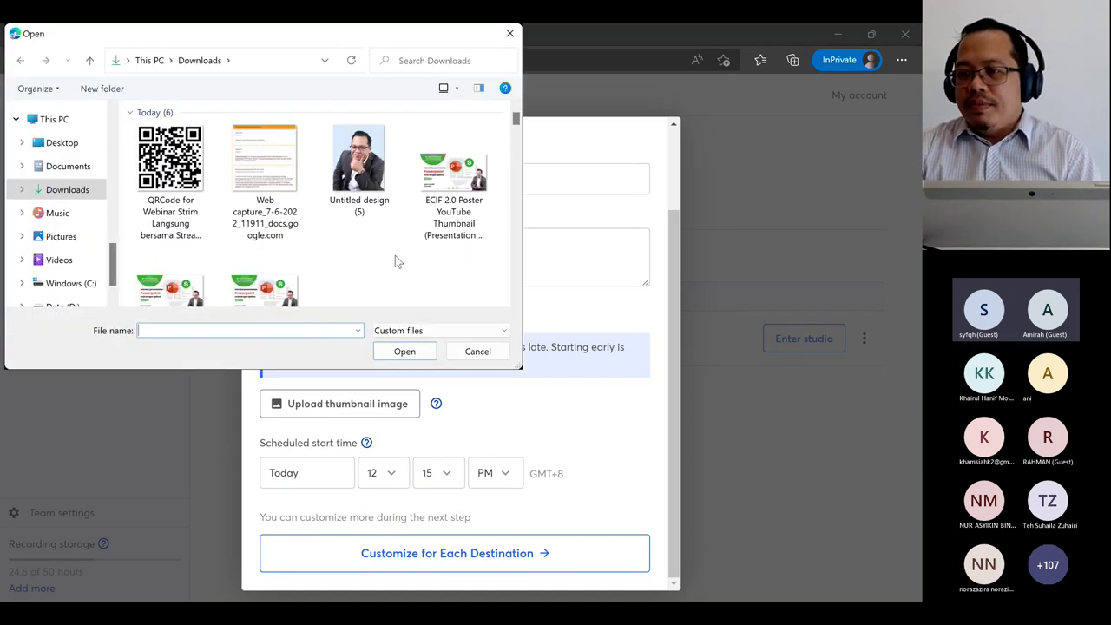
pyautogui.scroll(-3, 395, 255)
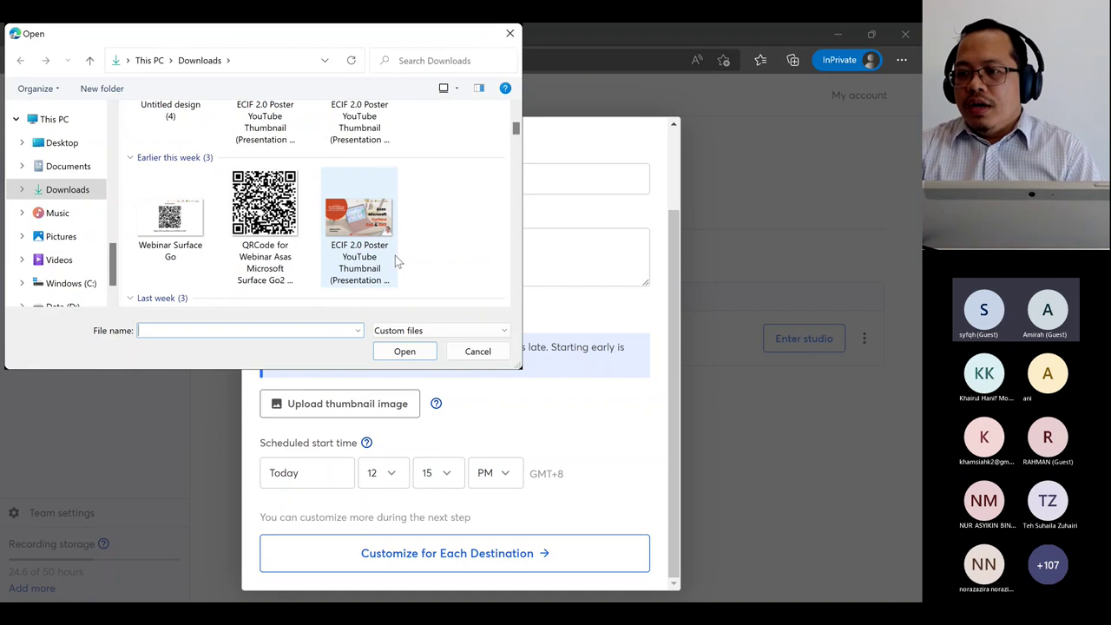
pyautogui.scroll(2, 395, 256)
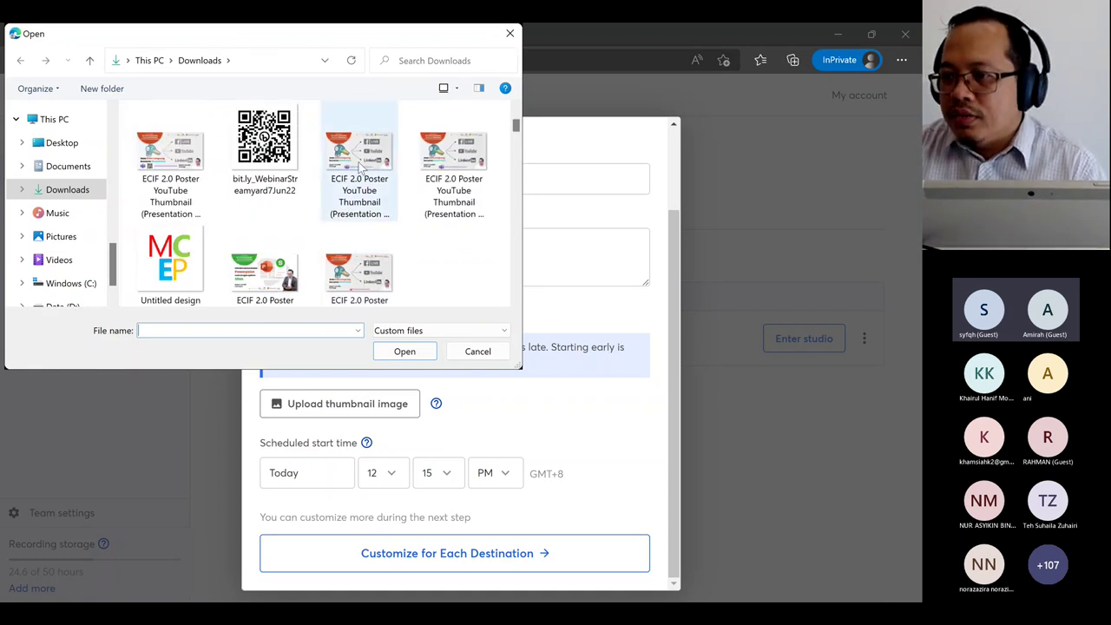
pyautogui.click(187, 170)
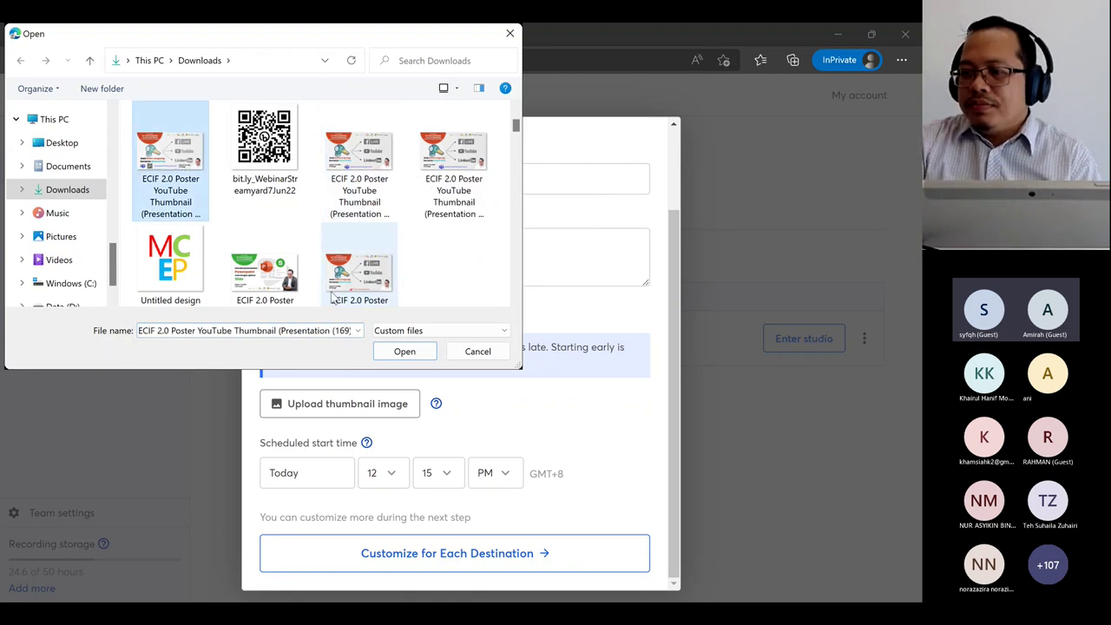
pyautogui.click(404, 351)
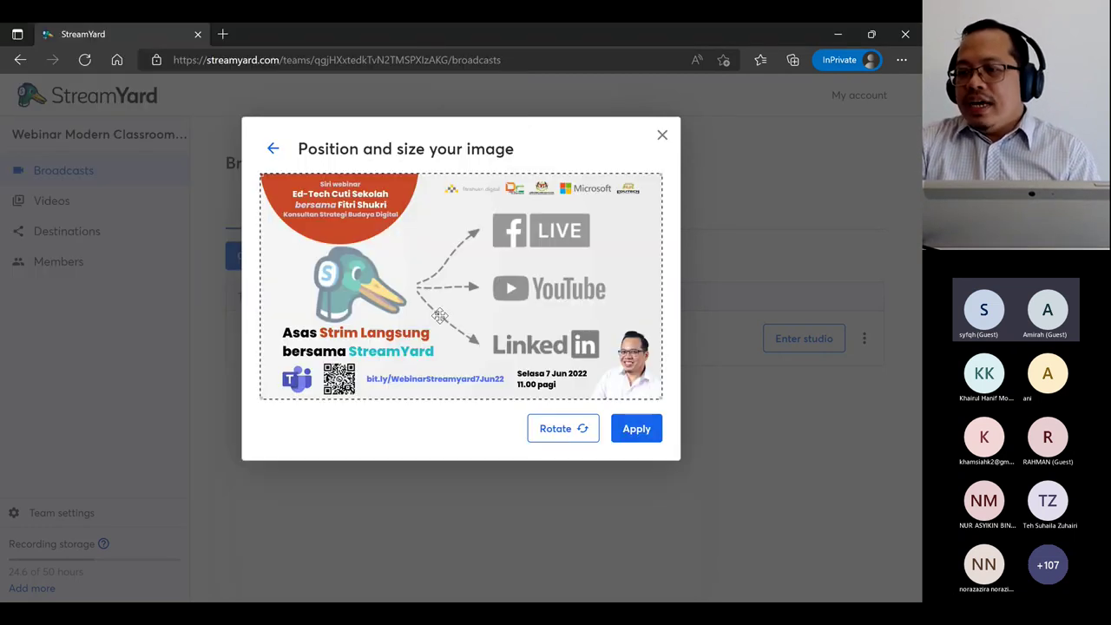
pyautogui.click(633, 430)
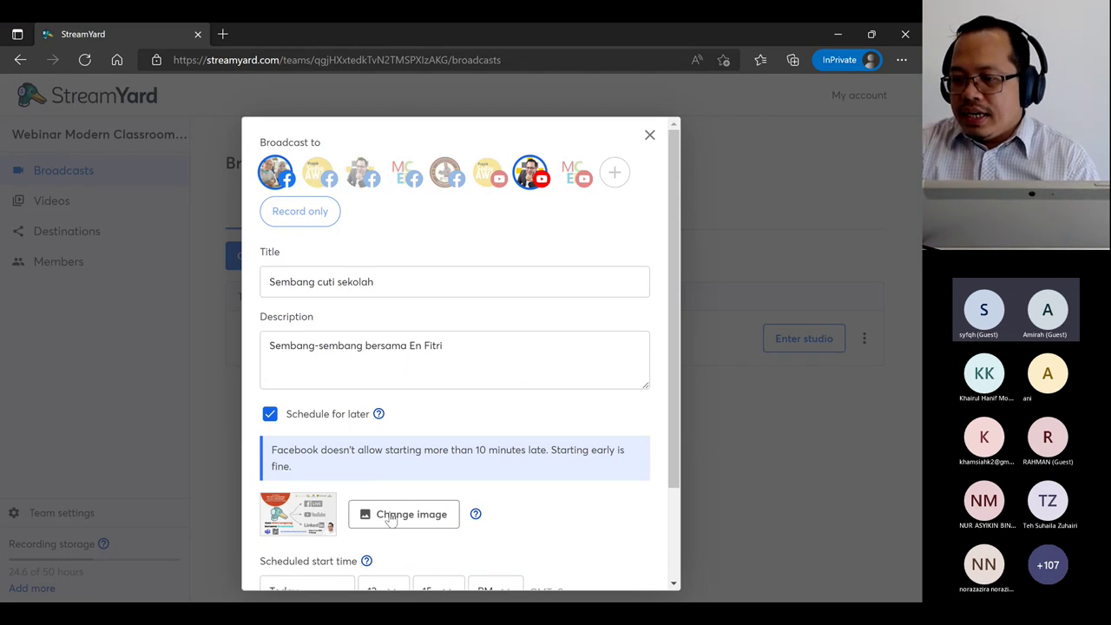
# Proceed to the customization for each destination and create the scheduled broadcast with the shared title and thumbnail
pyautogui.moveTo(474, 516)
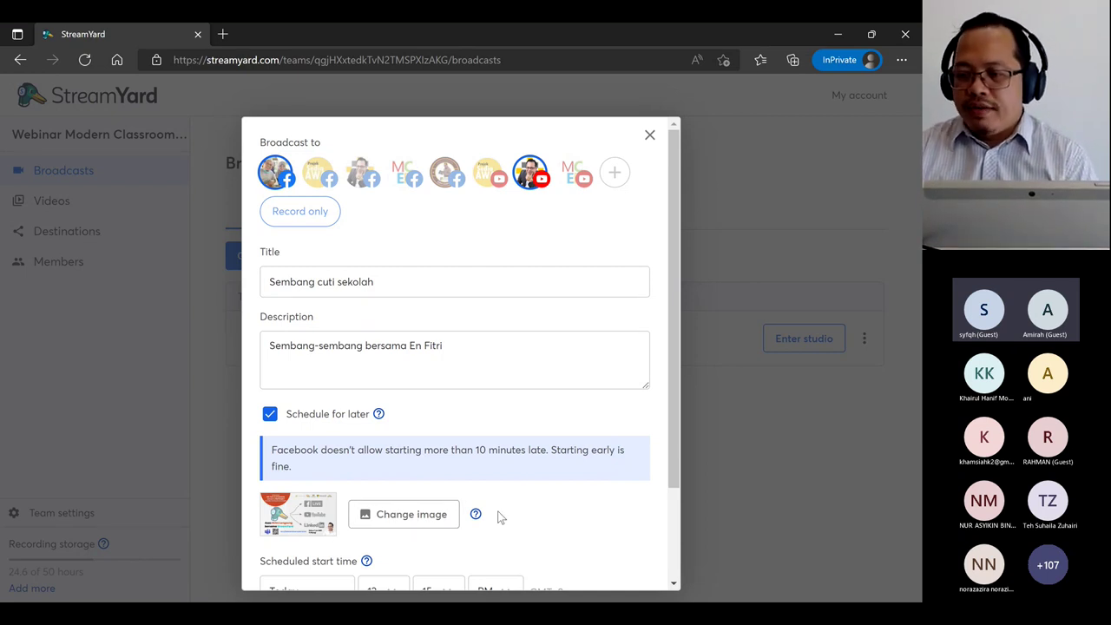
pyautogui.scroll(-2, 430, 519)
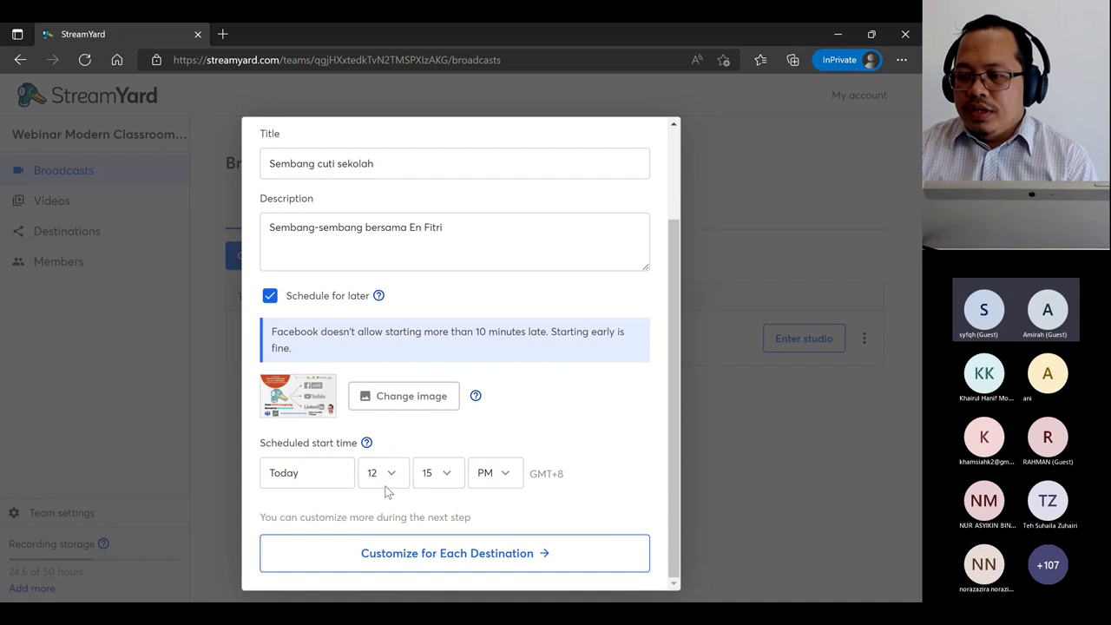
pyautogui.click(438, 556)
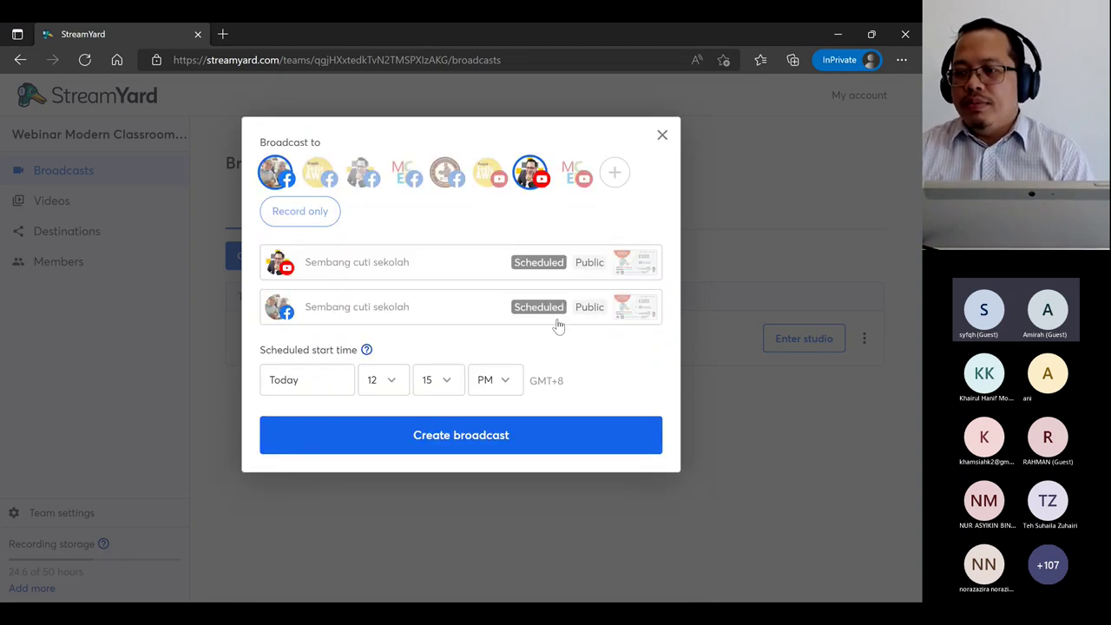
pyautogui.click(461, 438)
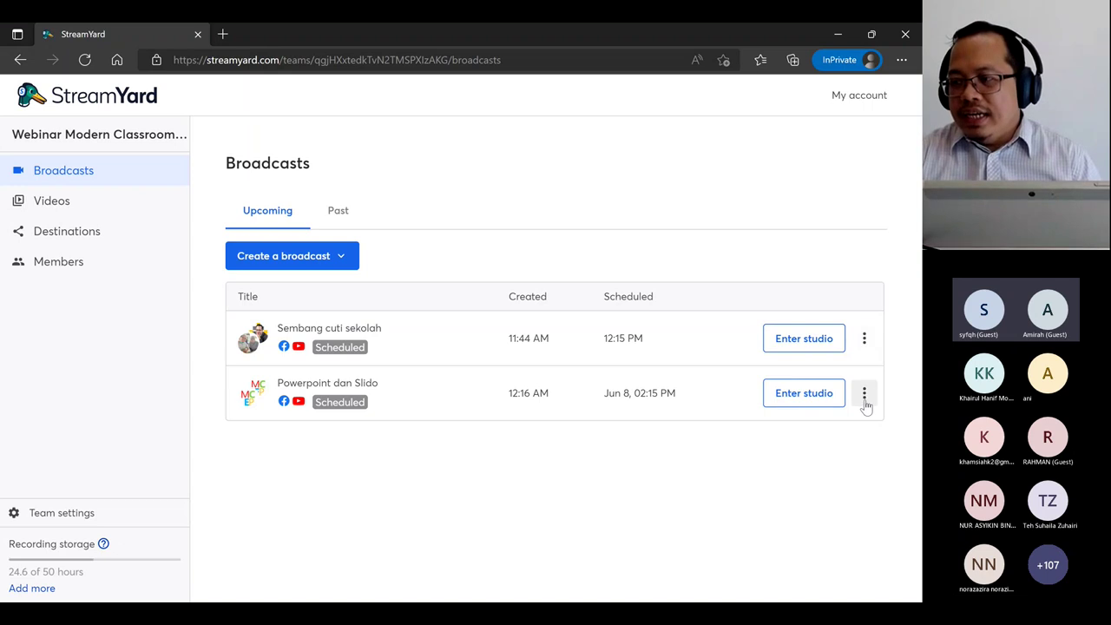
# View the scheduled "Sembang cuti sekolah" broadcast on YouTube
pyautogui.click(865, 340)
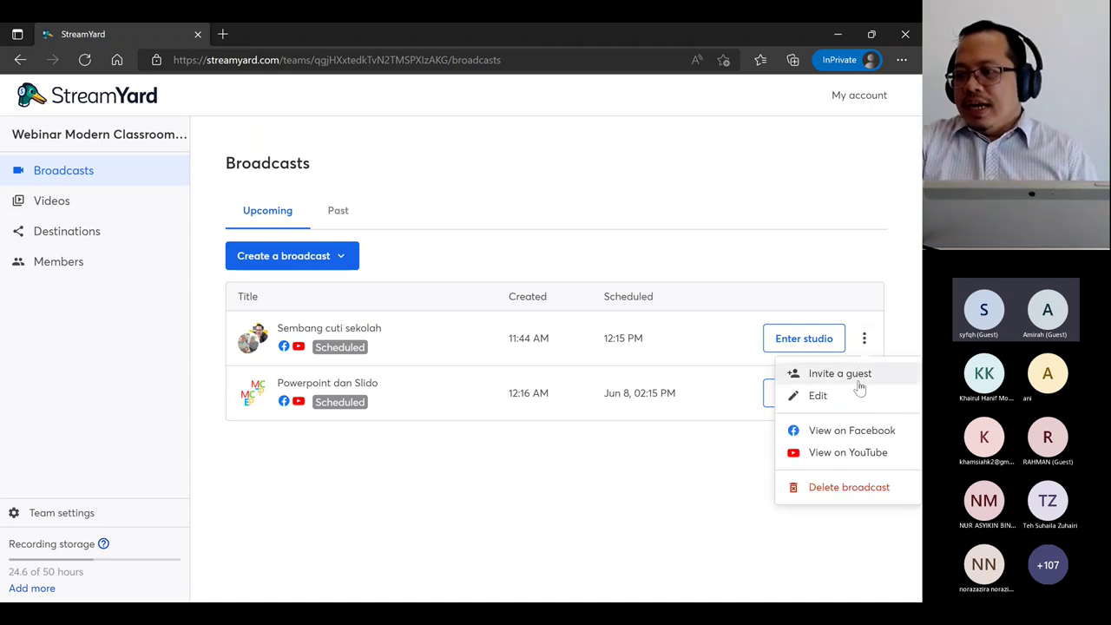
pyautogui.click(850, 454)
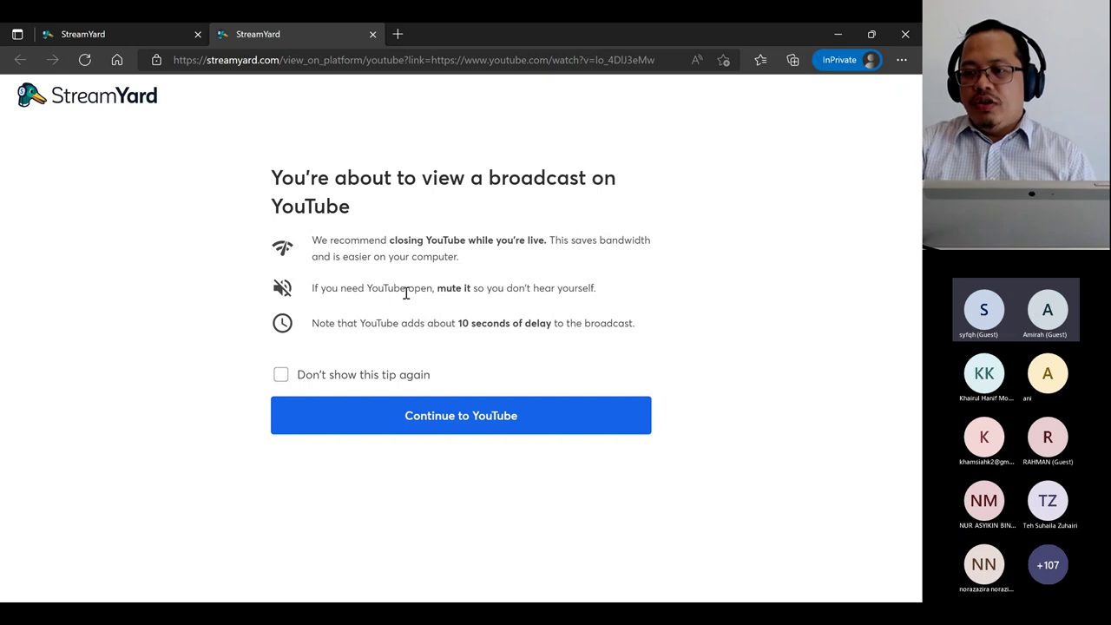
pyautogui.click(445, 418)
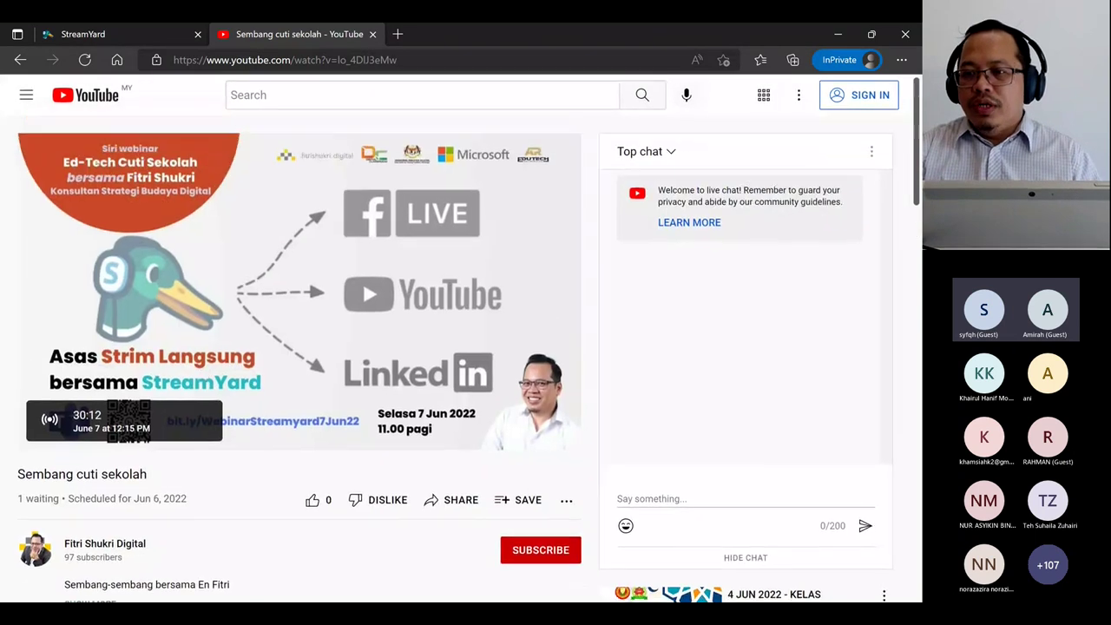
# Select the full web address of the broadcast's YouTube watch page
pyautogui.doubleClick(247, 61)
pyautogui.moveTo(242, 61); pyautogui.dragTo(174, 61)
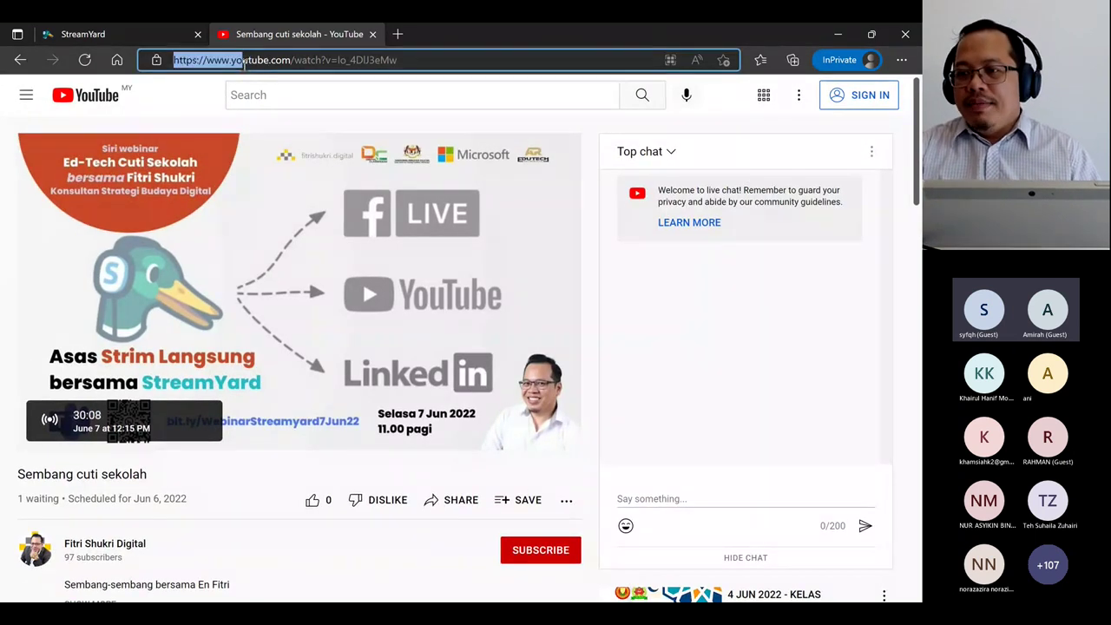
pyautogui.click(428, 98)
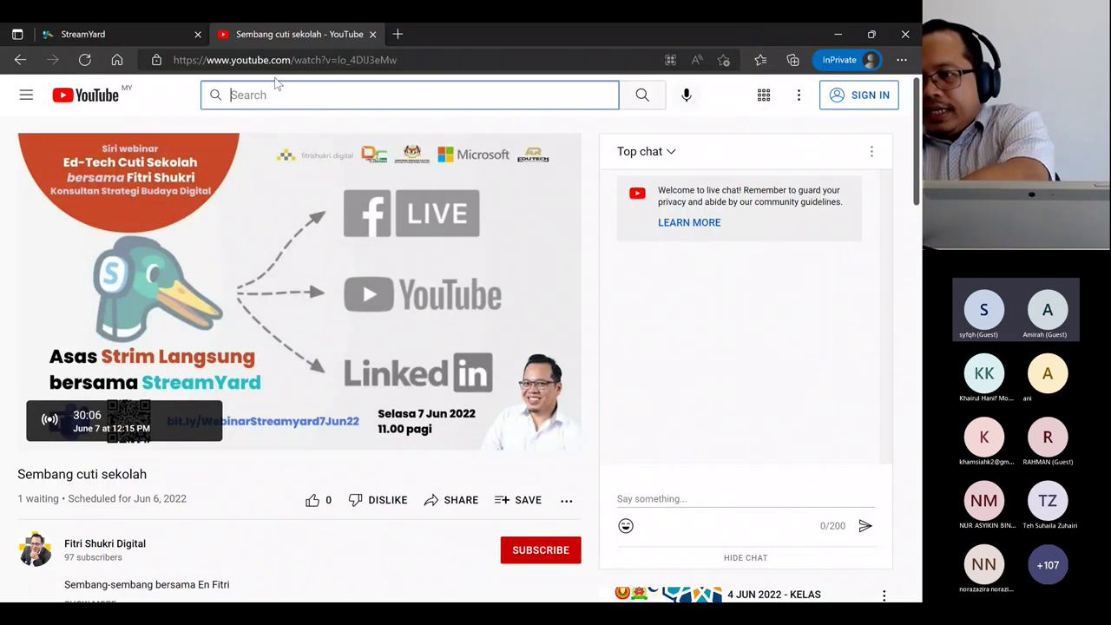
pyautogui.doubleClick(260, 60)
pyautogui.click(266, 61)
pyautogui.doubleClick(266, 61)
pyautogui.tripleClick(267, 61)
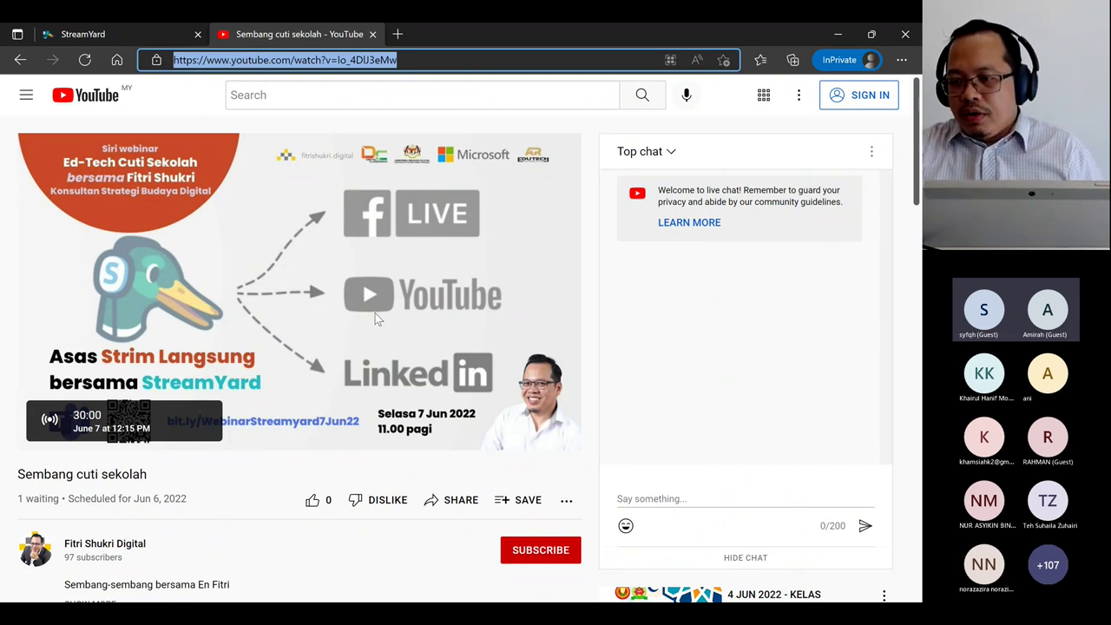
# Copy the broadcast's YouTube share link to the clipboard
pyautogui.click(443, 499)
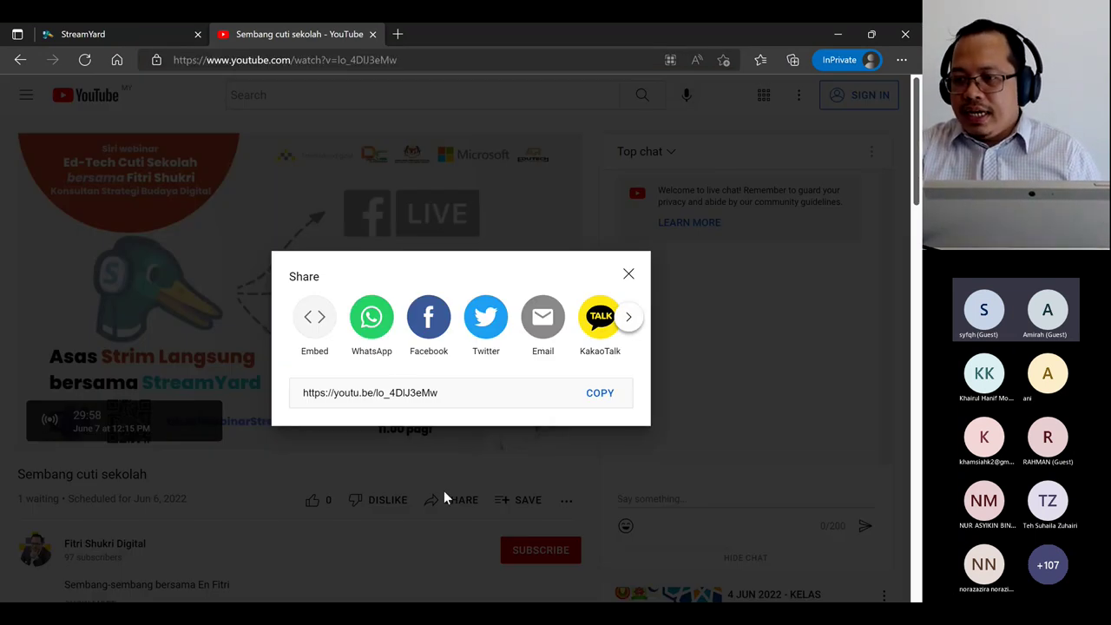
pyautogui.click(601, 398)
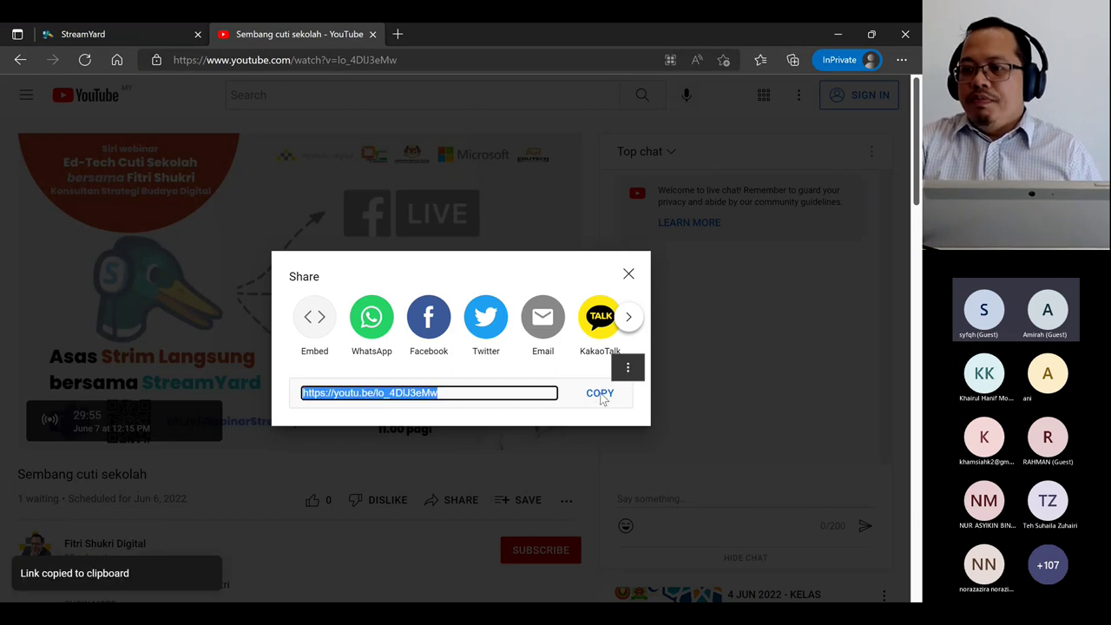
# Close the broadcast's YouTube share options
pyautogui.click(628, 274)
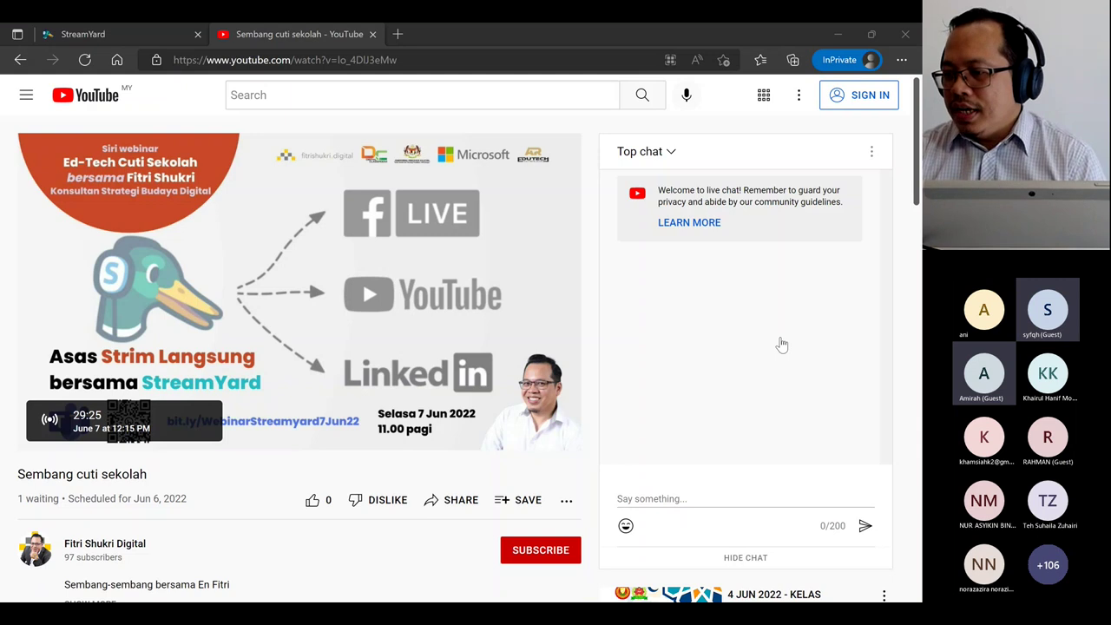
pyautogui.hotkey('alt', 'Tab')
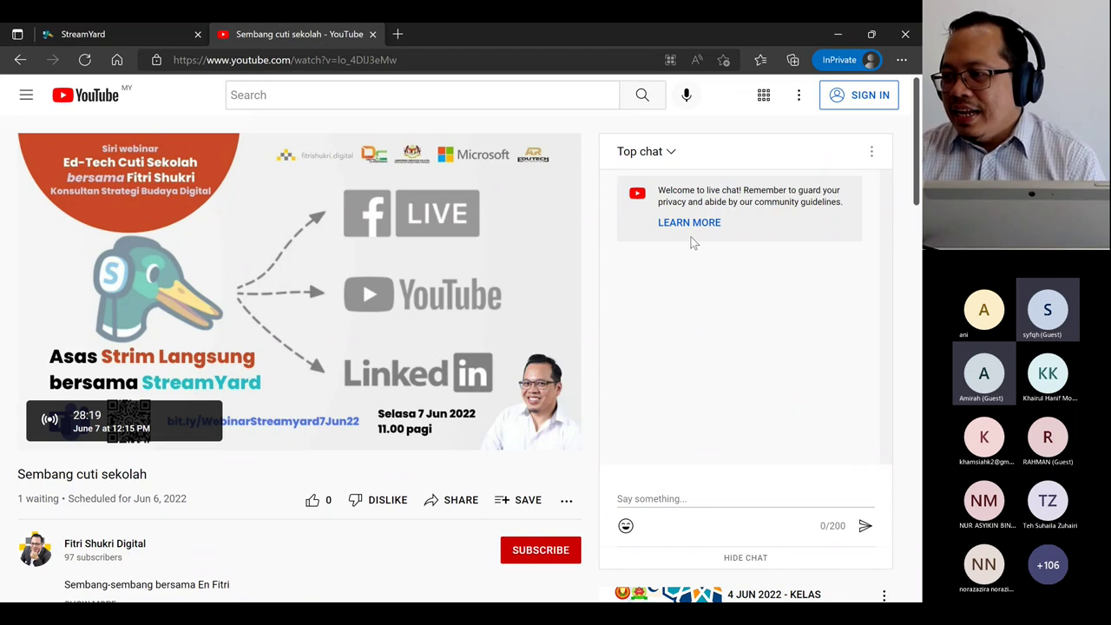
pyautogui.click(660, 500)
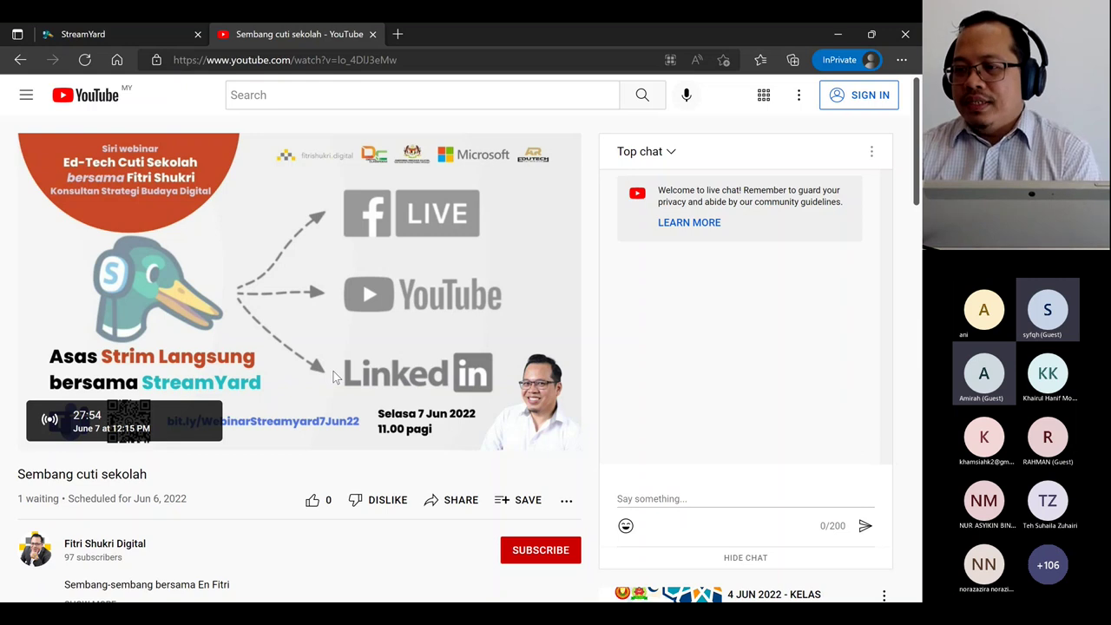
pyautogui.click(620, 502)
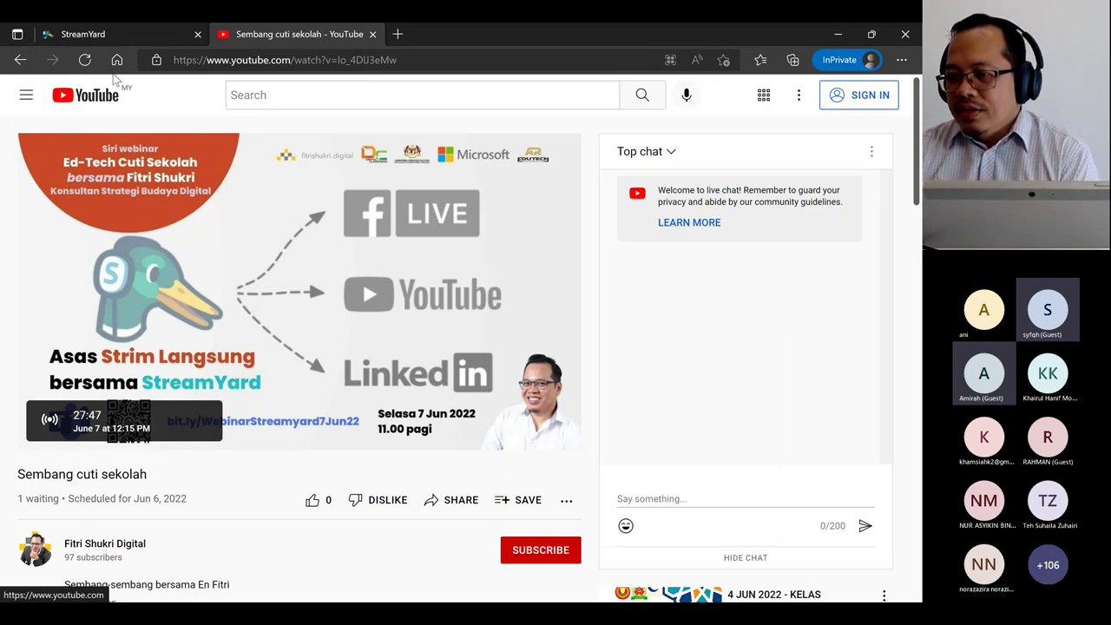
# Switch to StreamYard and view the "Sembang cuti sekolah" broadcast on Facebook, closing the Facebook page when done
pyautogui.click(82, 34)
pyautogui.click(864, 338)
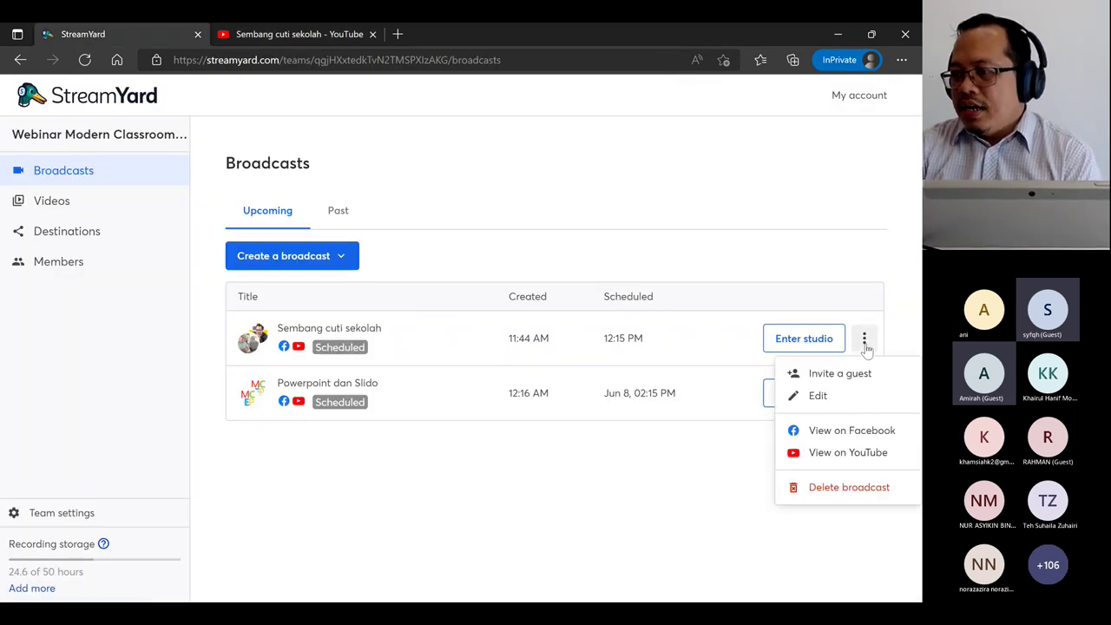
pyautogui.click(855, 431)
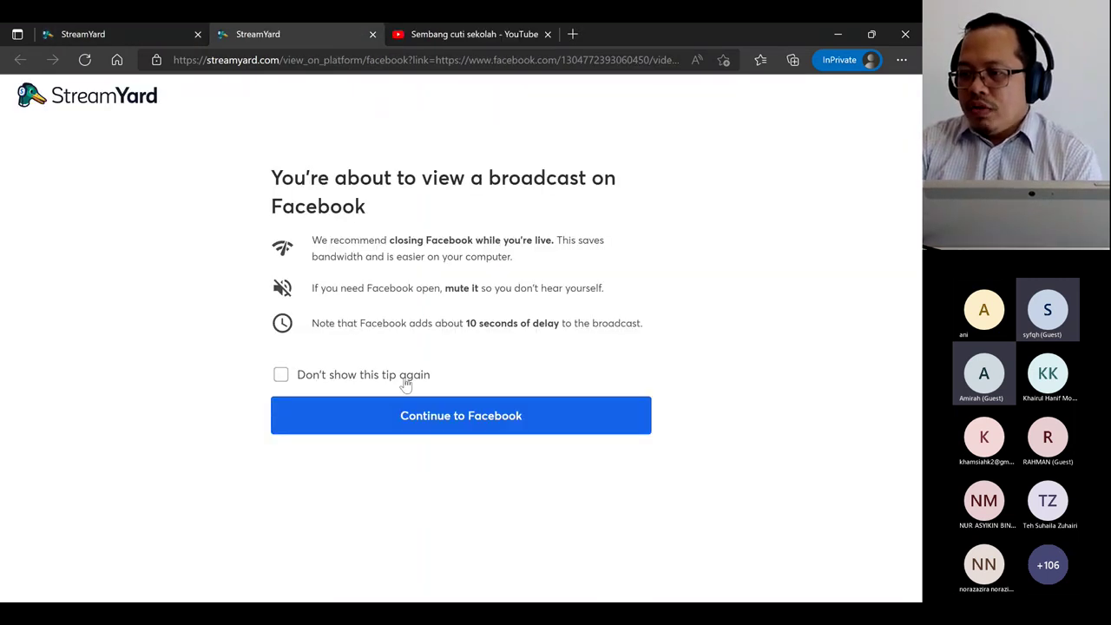
pyautogui.click(404, 424)
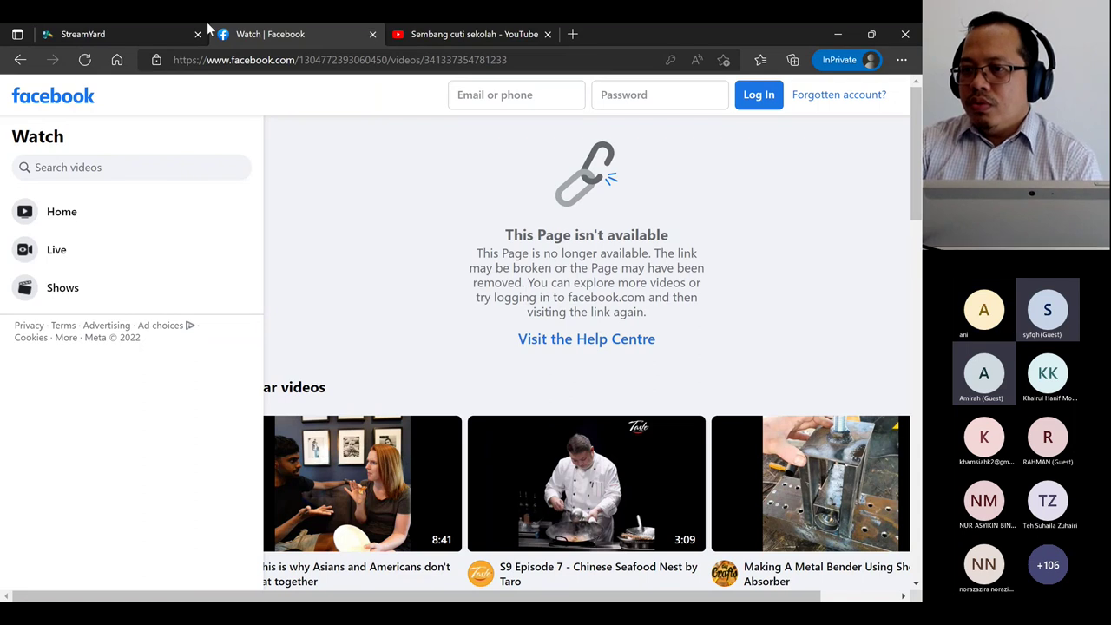
pyautogui.click(157, 31)
pyautogui.click(265, 34)
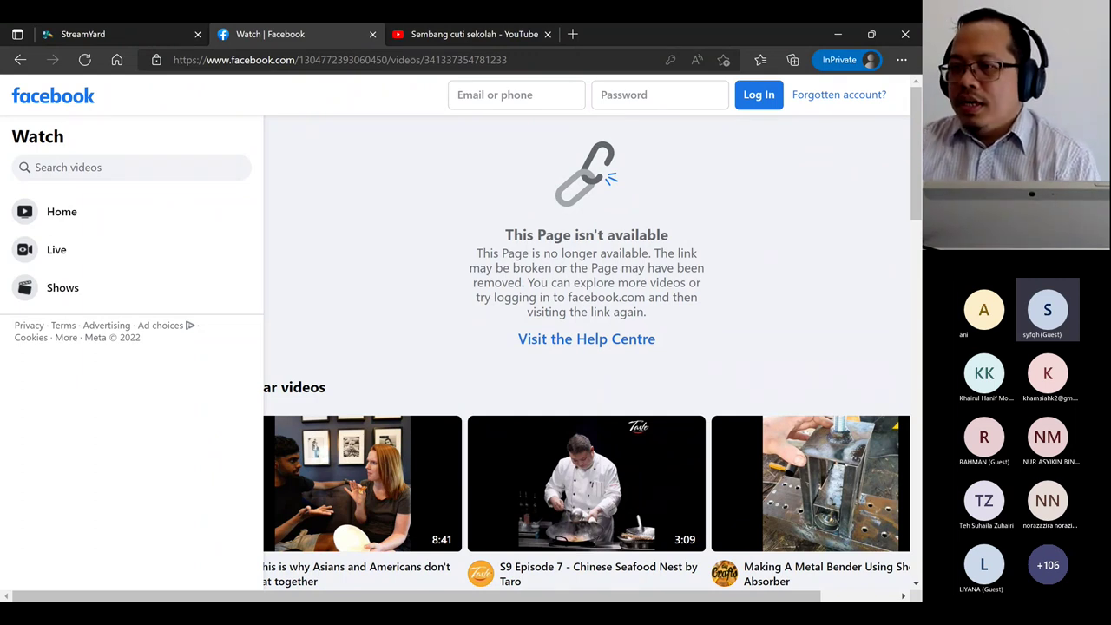
pyautogui.click(372, 35)
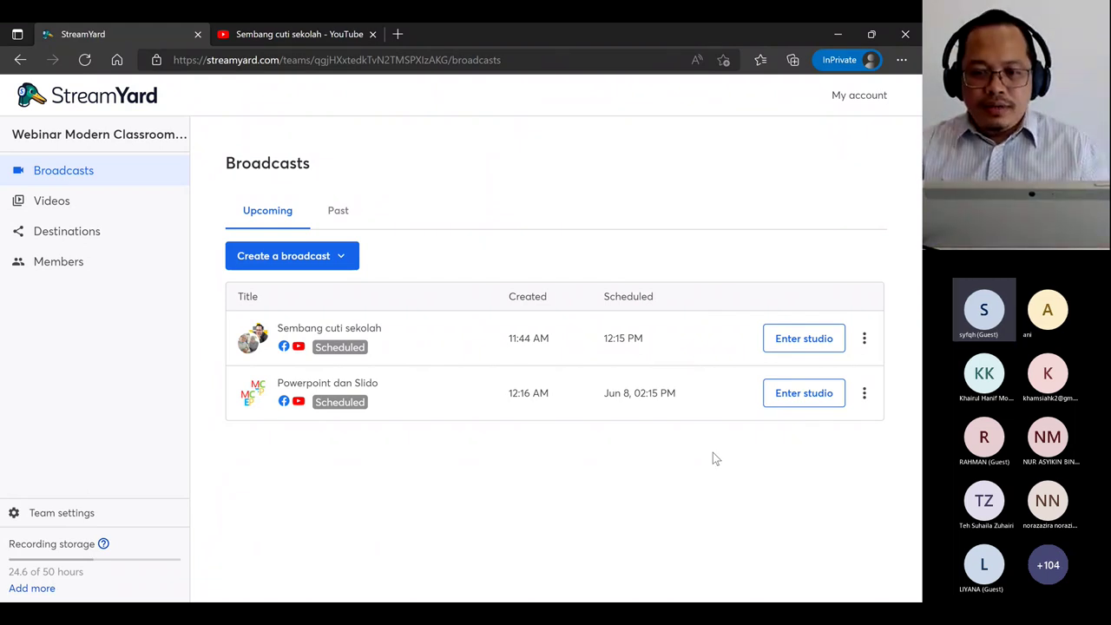
# Review the available options for the scheduled "Sembang cuti sekolah" broadcast, including viewing it on Facebook and YouTube
pyautogui.click(871, 337)
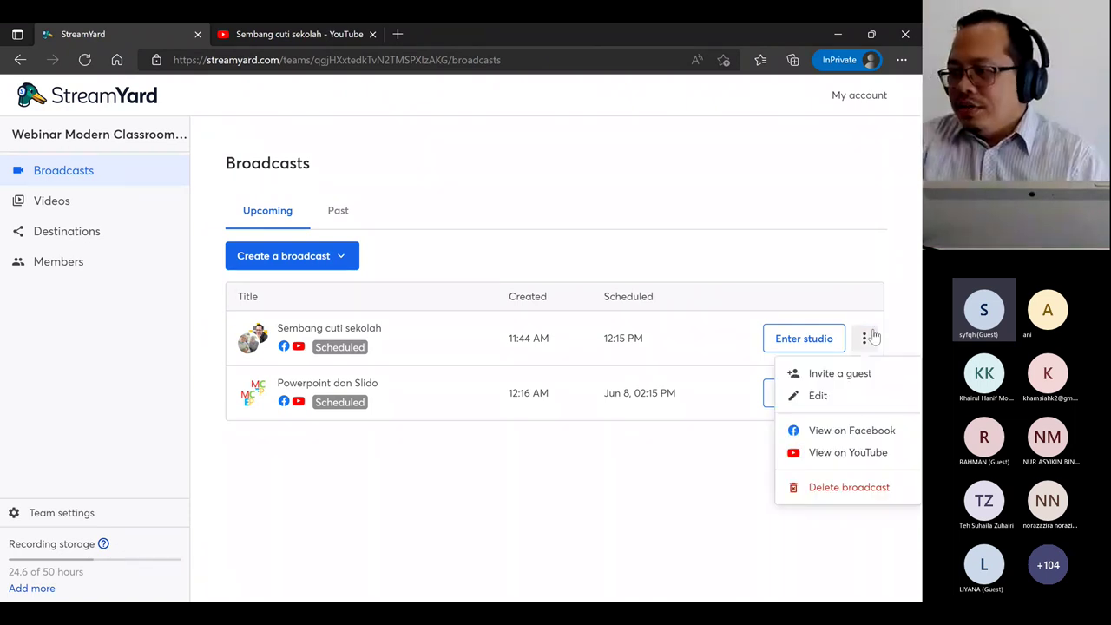
pyautogui.click(501, 255)
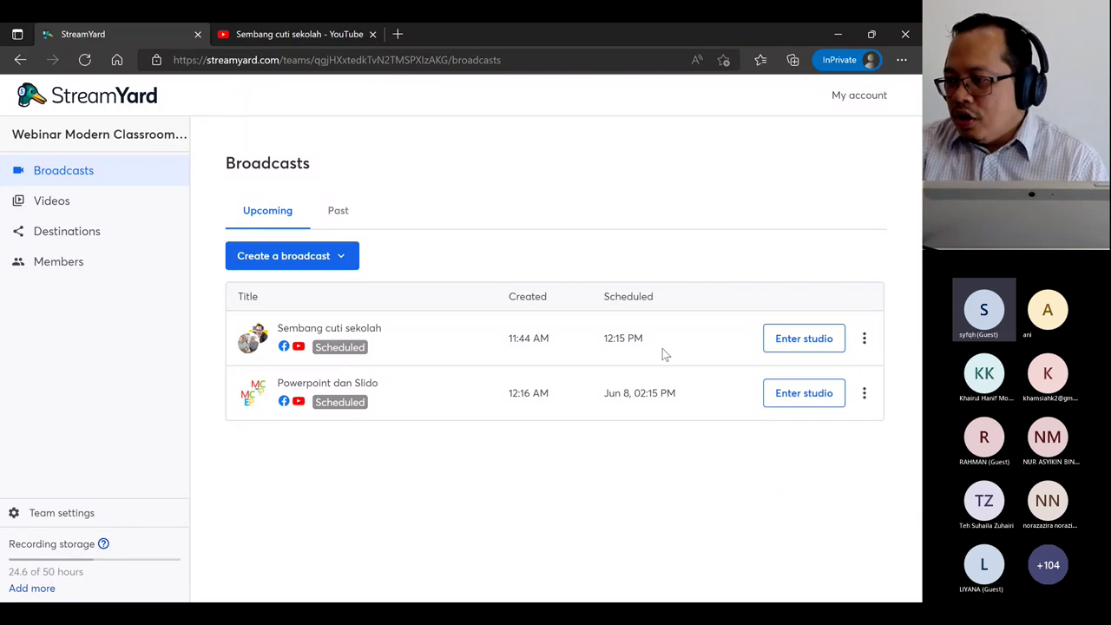
pyautogui.click(864, 344)
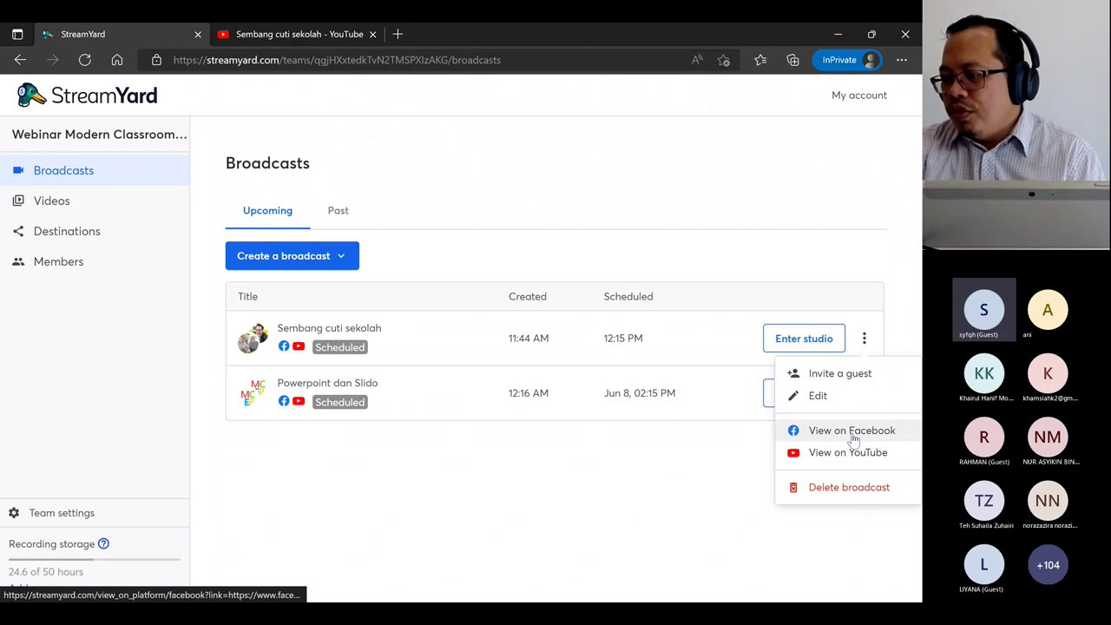
# On the broadcast's YouTube watch page, select the full web address and look at the share options
pyautogui.click(281, 37)
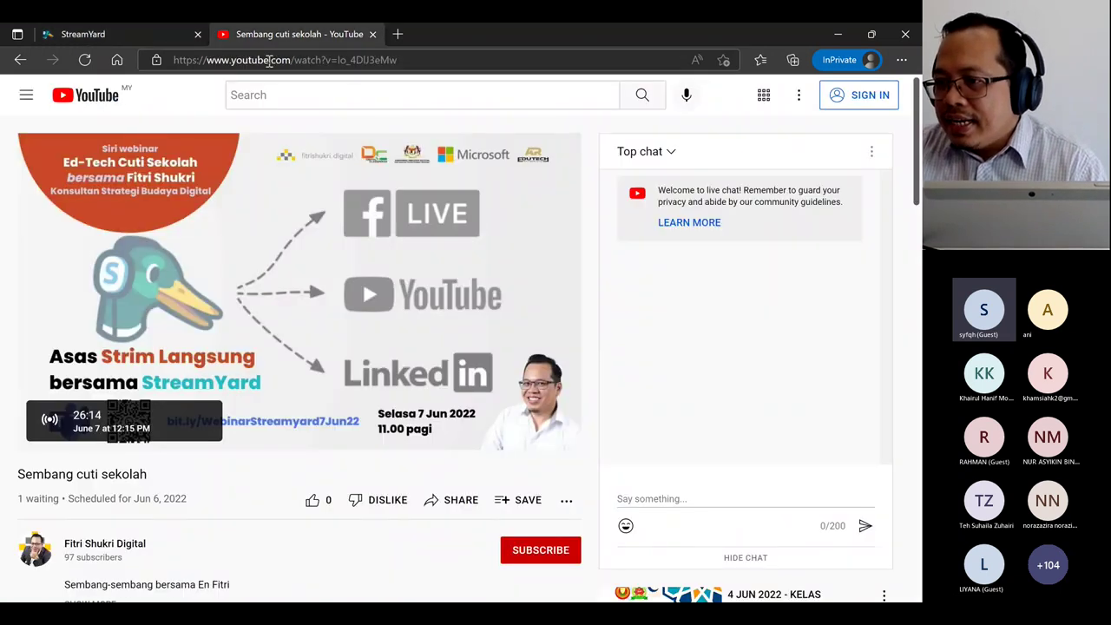
pyautogui.rightClick(269, 61)
pyautogui.click(245, 65)
pyautogui.click(244, 66)
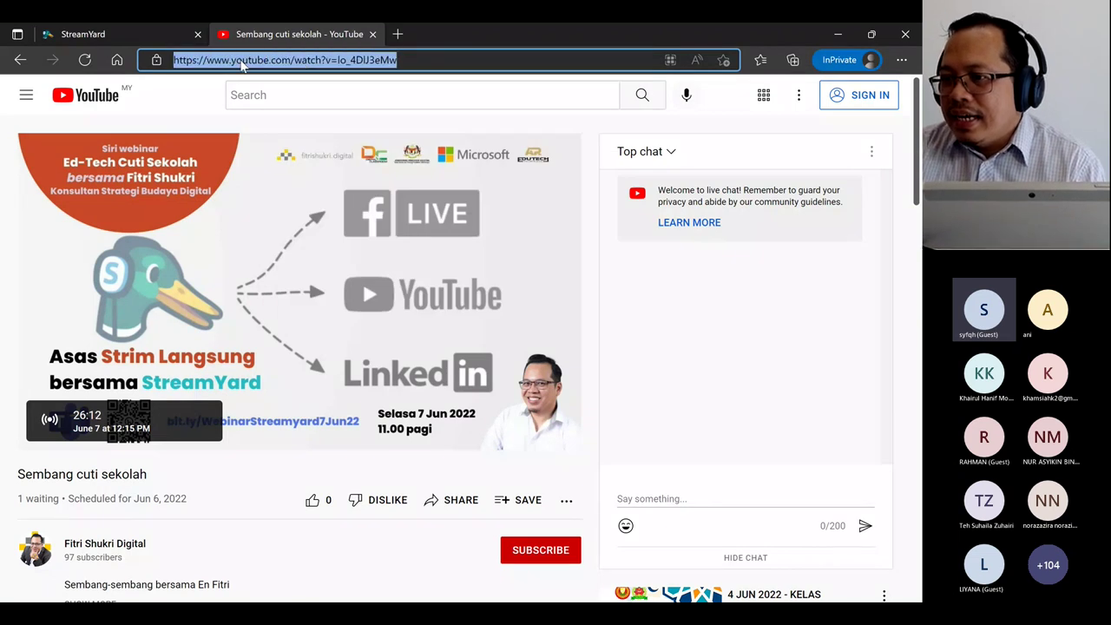
pyautogui.click(444, 511)
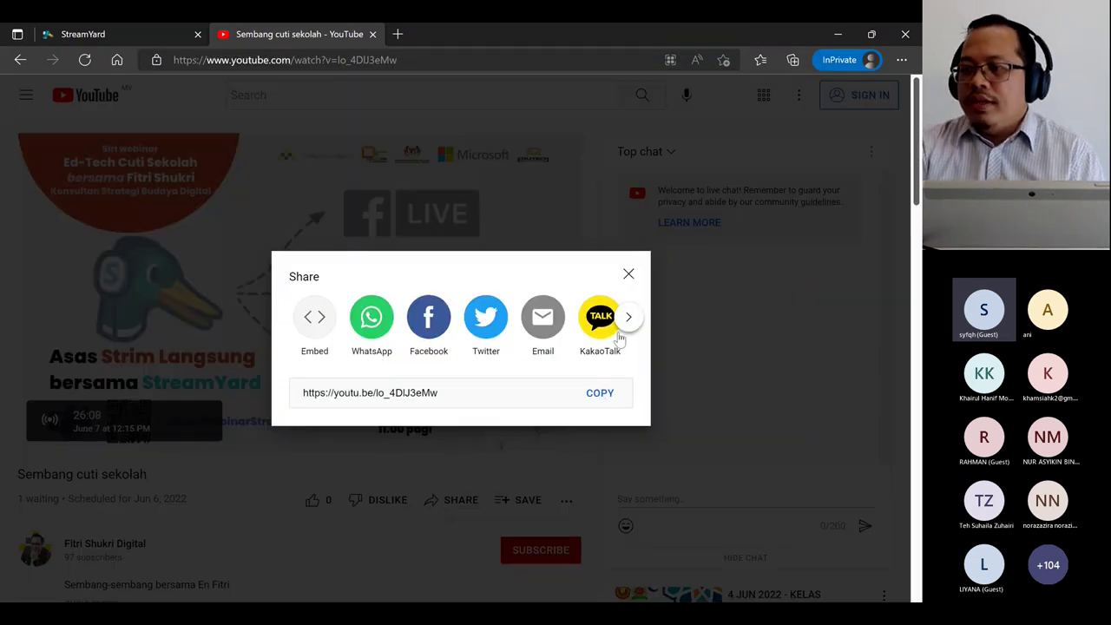
pyautogui.click(629, 275)
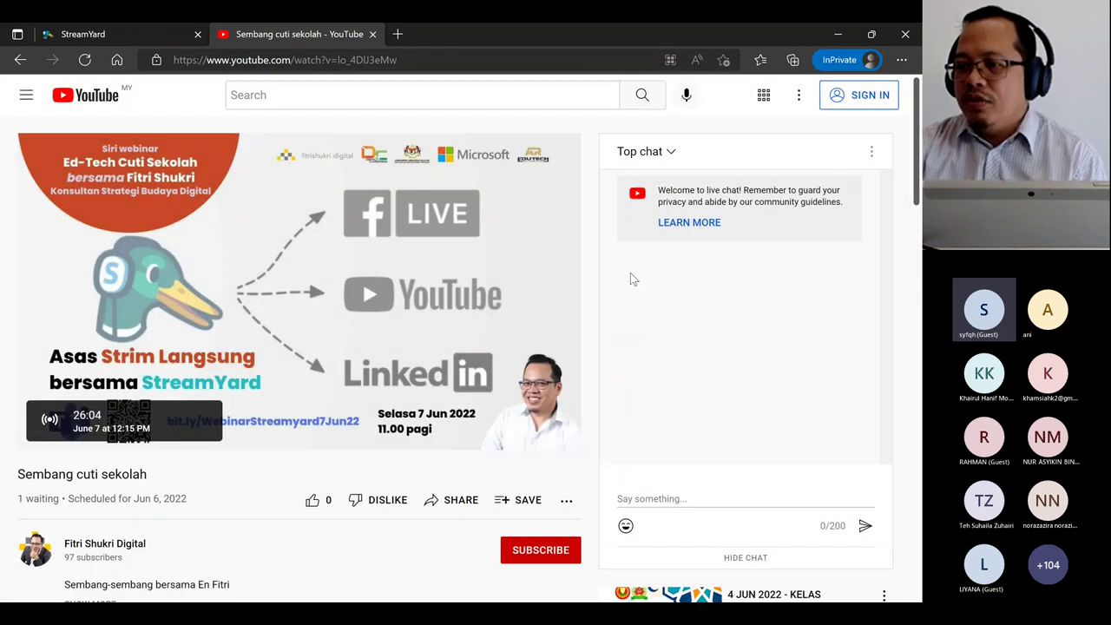
# Return to the StreamYard broadcast list and open the studio entry page for "Sembang cuti sekolah"
pyautogui.click(150, 34)
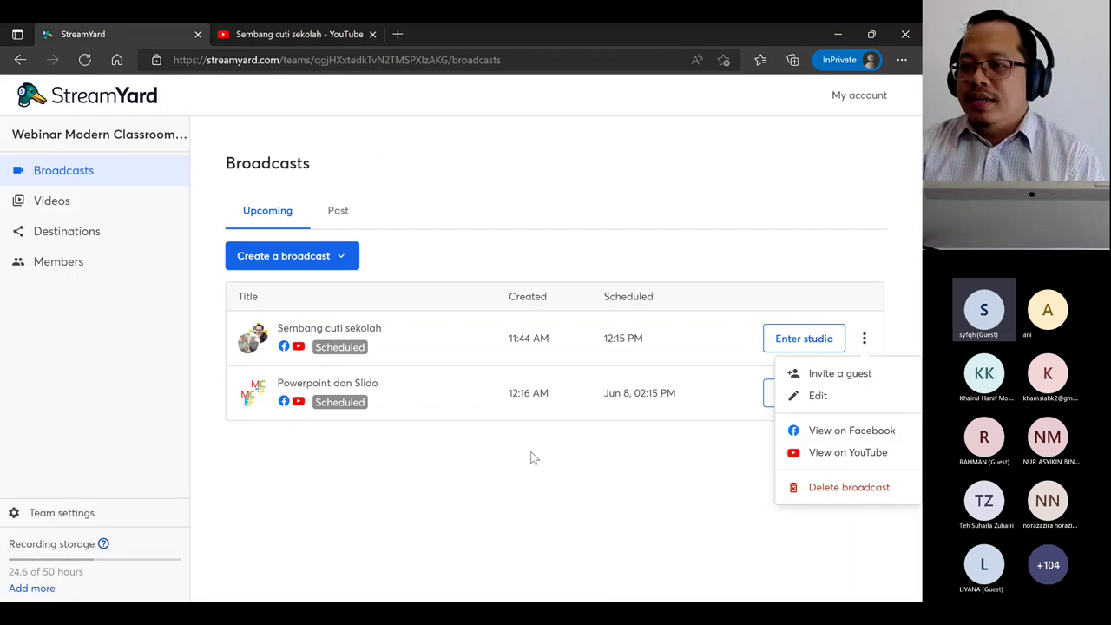
pyautogui.click(549, 504)
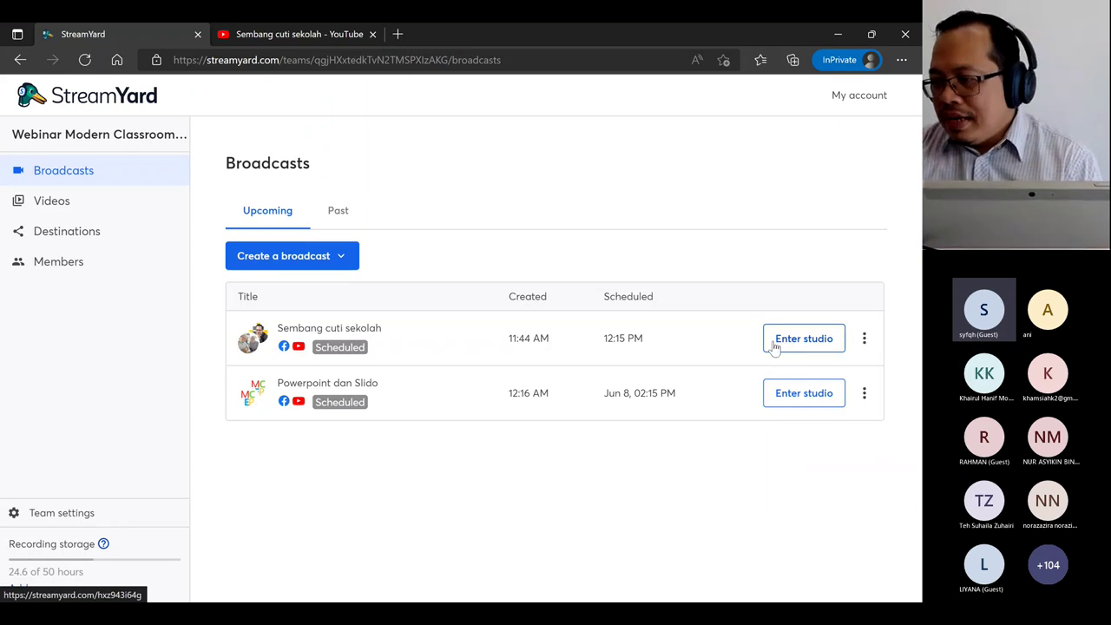
pyautogui.click(804, 339)
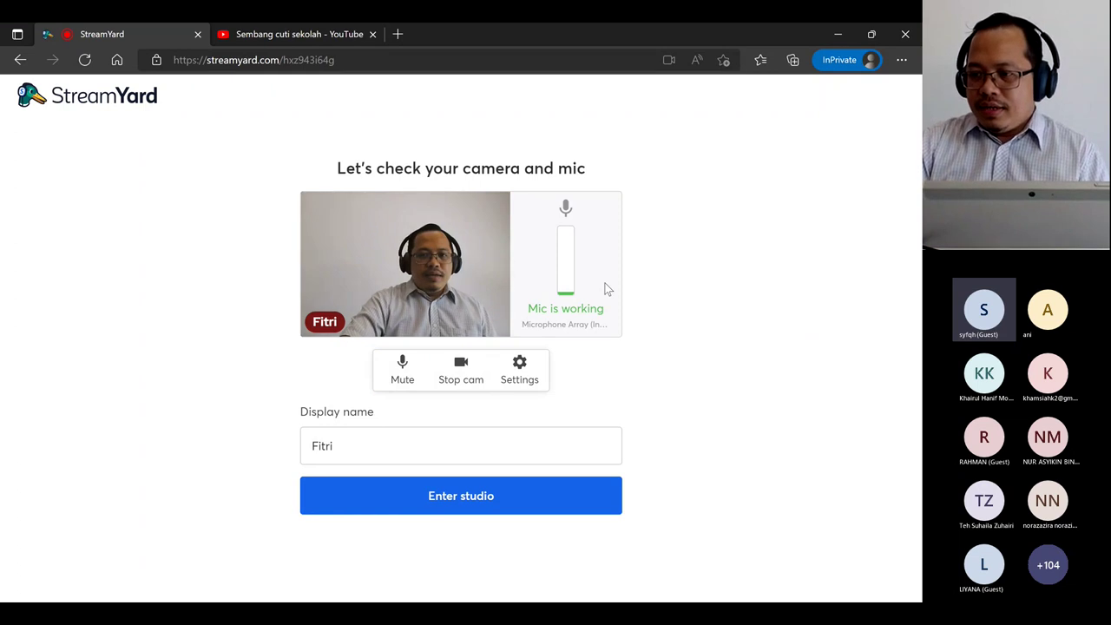
# Mute the microphone and change the display name to the host's full name
pyautogui.click(402, 369)
pyautogui.click(370, 451)
pyautogui.press('BackSpace')
pyautogui.press('BackSpace')
pyautogui.press('BackSpace')
pyautogui.press('BackSpace')
pyautogui.press('BackSpace')
pyautogui.write('Fitri')
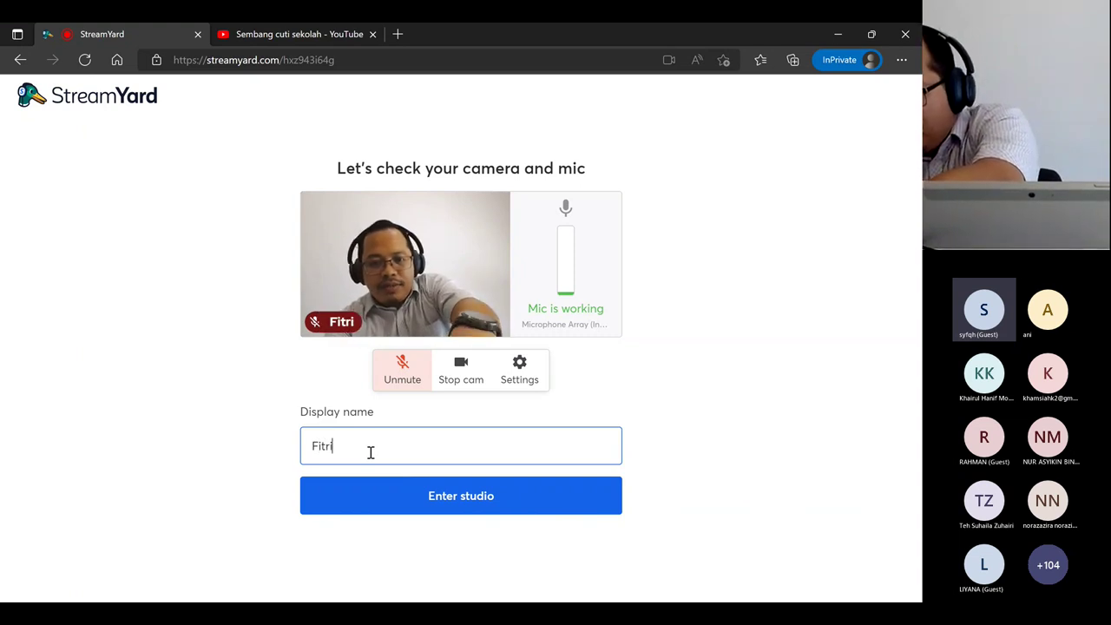
pyautogui.write(' Shukri')
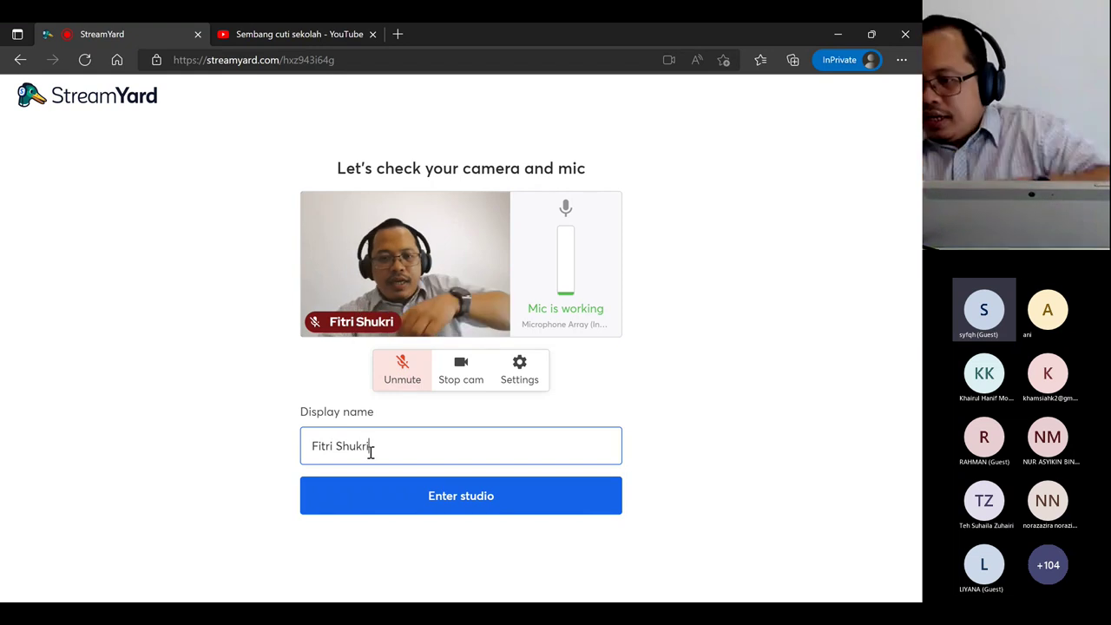
# Look through the camera and audio settings and choose the living room image as the virtual background
pyautogui.click(518, 371)
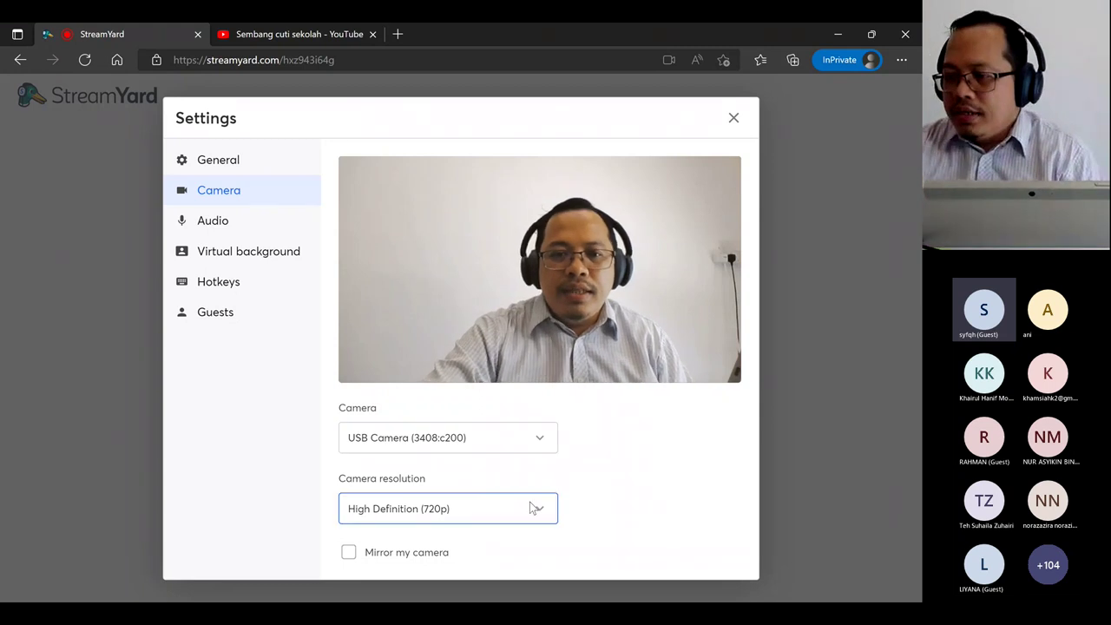
pyautogui.click(233, 223)
pyautogui.click(243, 252)
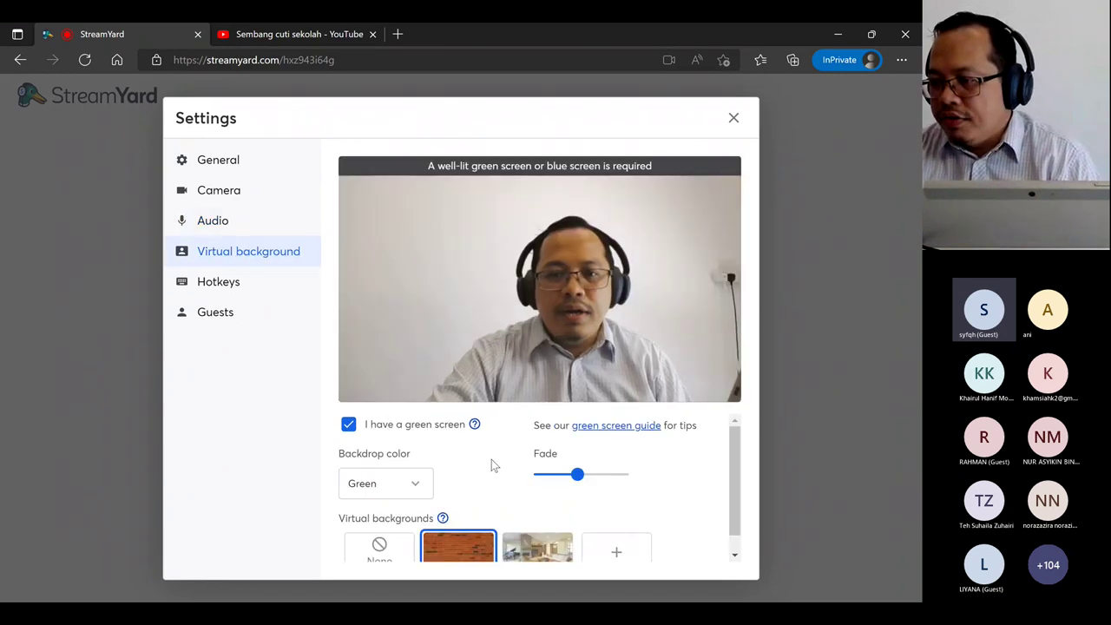
pyautogui.scroll(-1, 491, 459)
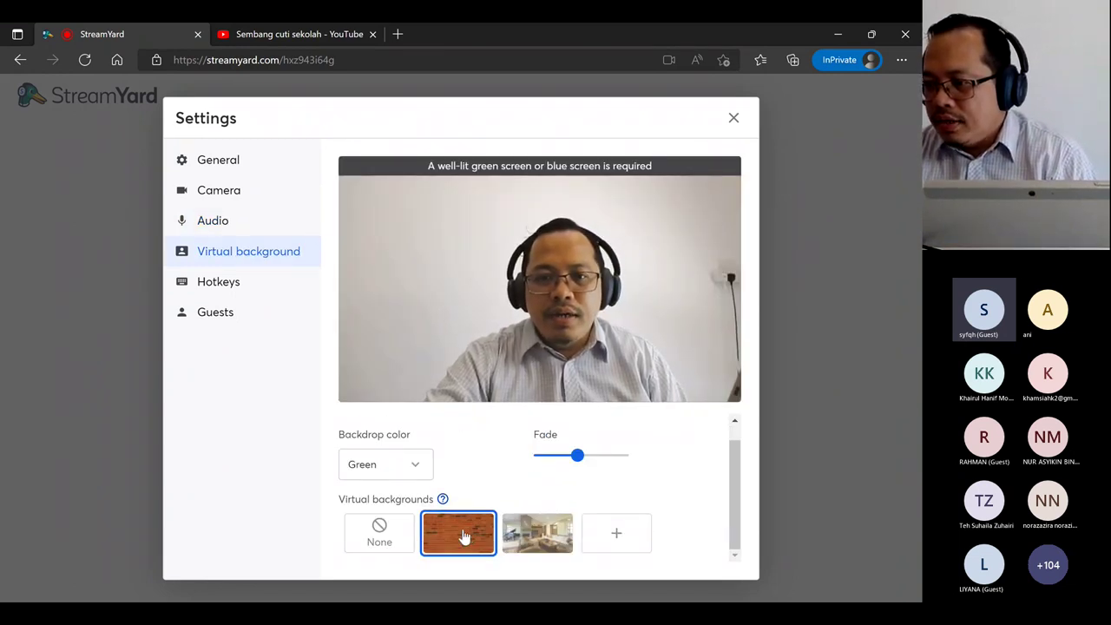
pyautogui.click(545, 536)
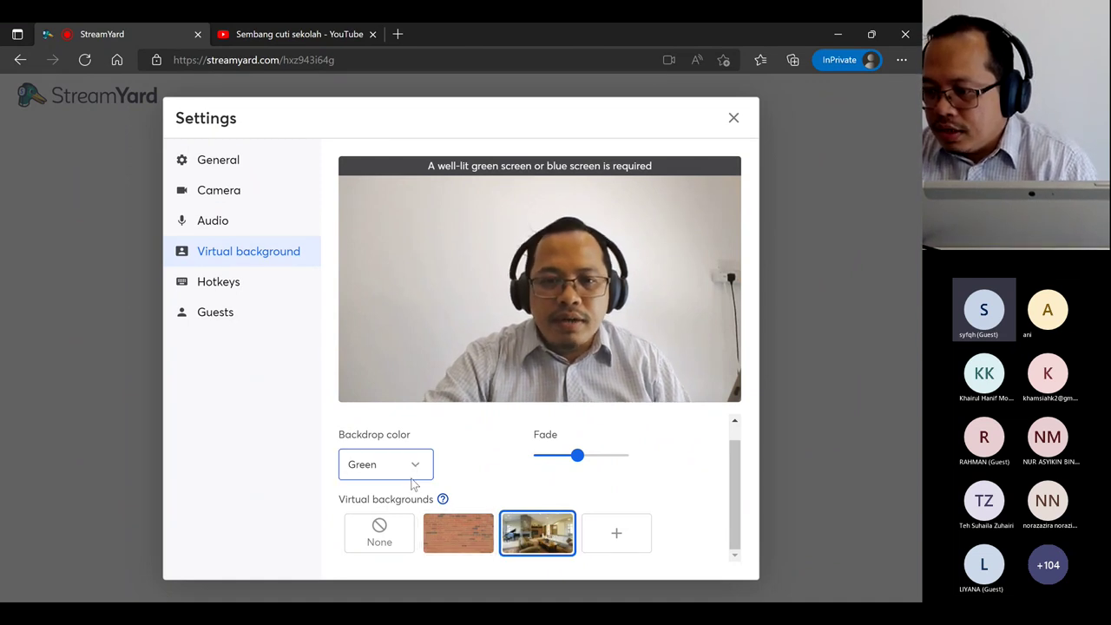
pyautogui.click(463, 543)
pyautogui.click(539, 534)
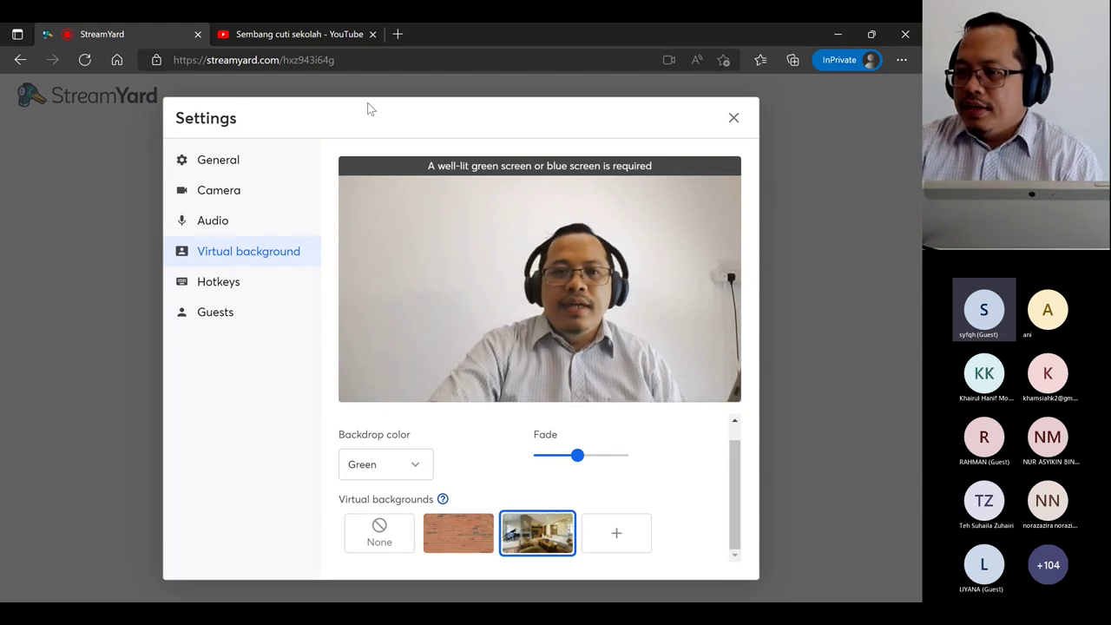